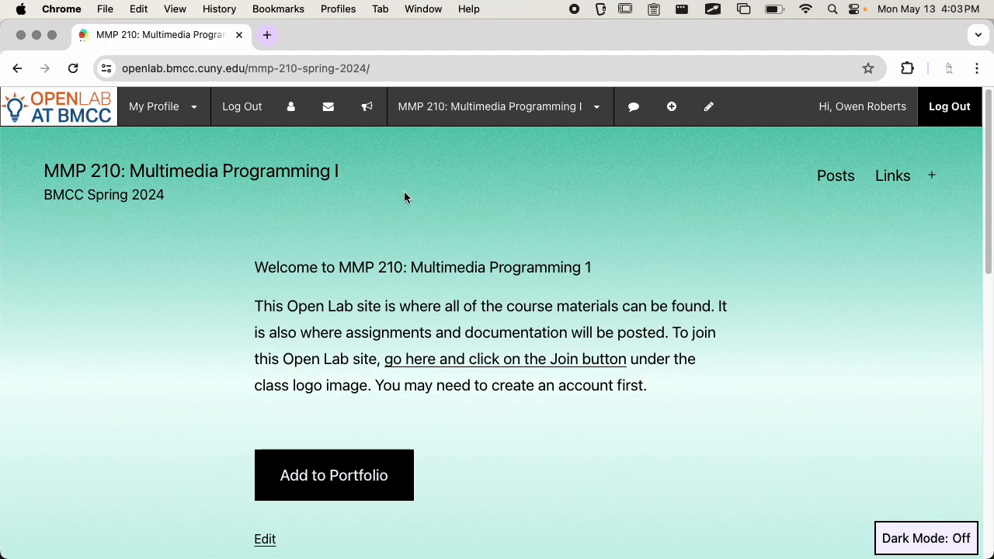
- Look over the MMP 210 course homepage, including its welcome text and the Blog Authors list
scroll(390, 203, "down", 1)
scroll(391, 197, "down", 5)
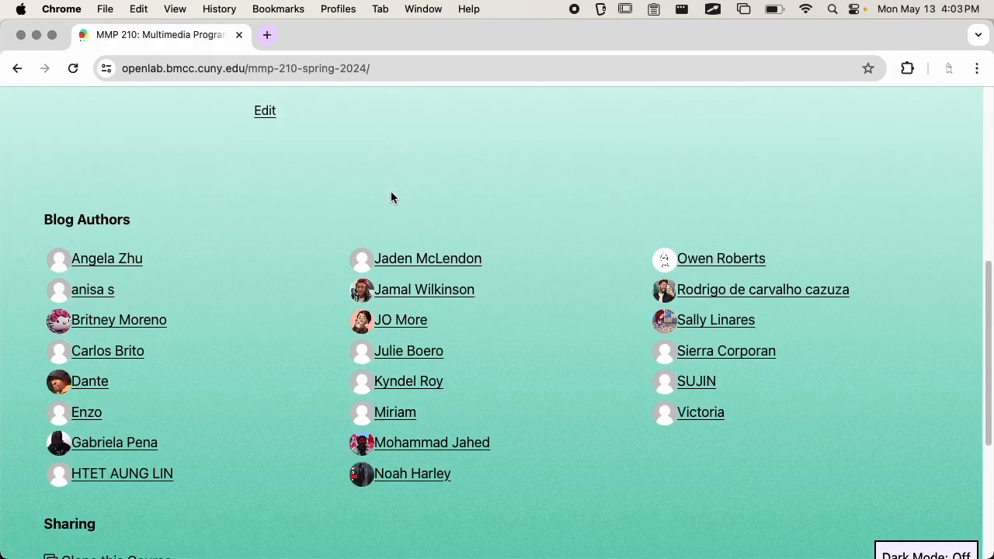
scroll(337, 287, "up", 2)
scroll(342, 217, "up", 4)
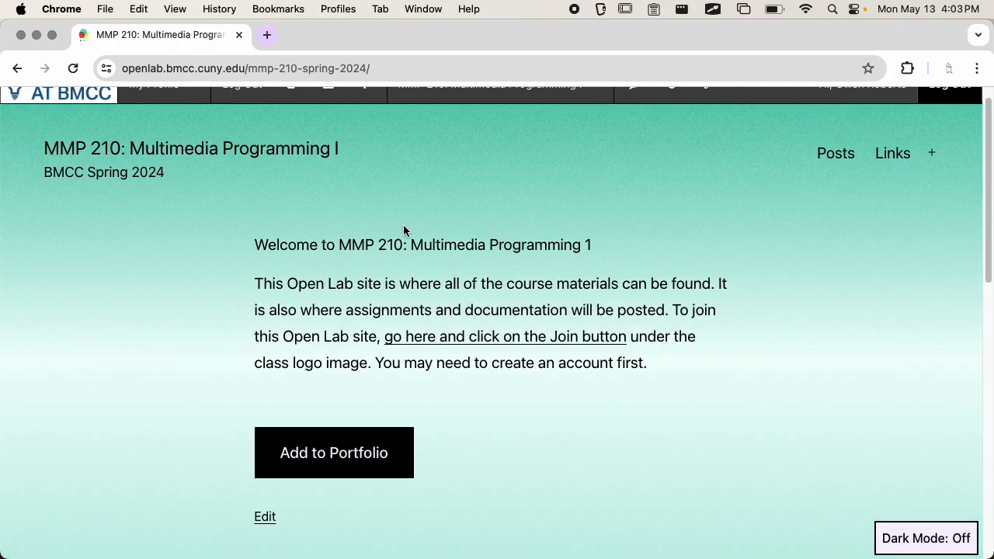
scroll(405, 241, "down", 6)
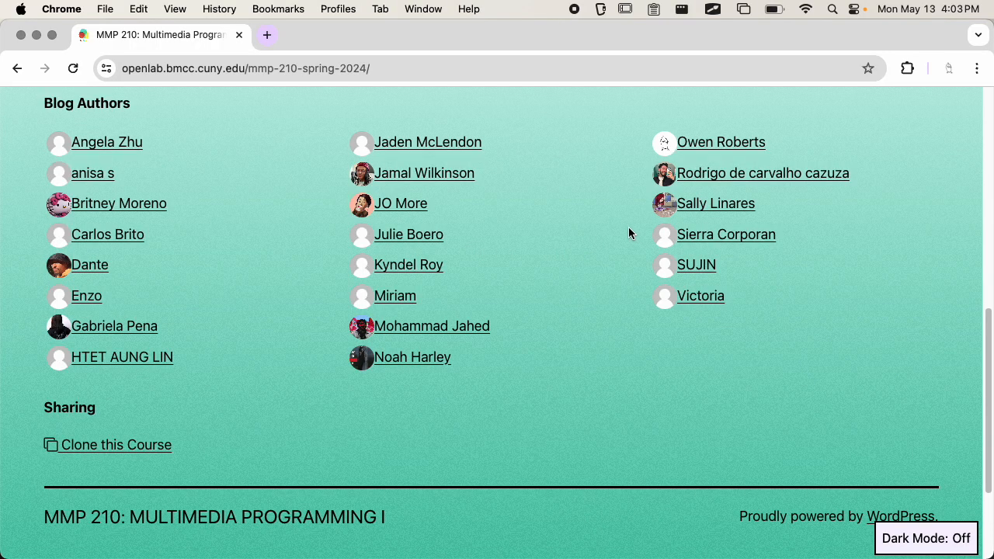
- Open the My Self Portrait post through its author in Blog Authors and examine its image, code link and Add to Portfolio option
left_click(673, 143)
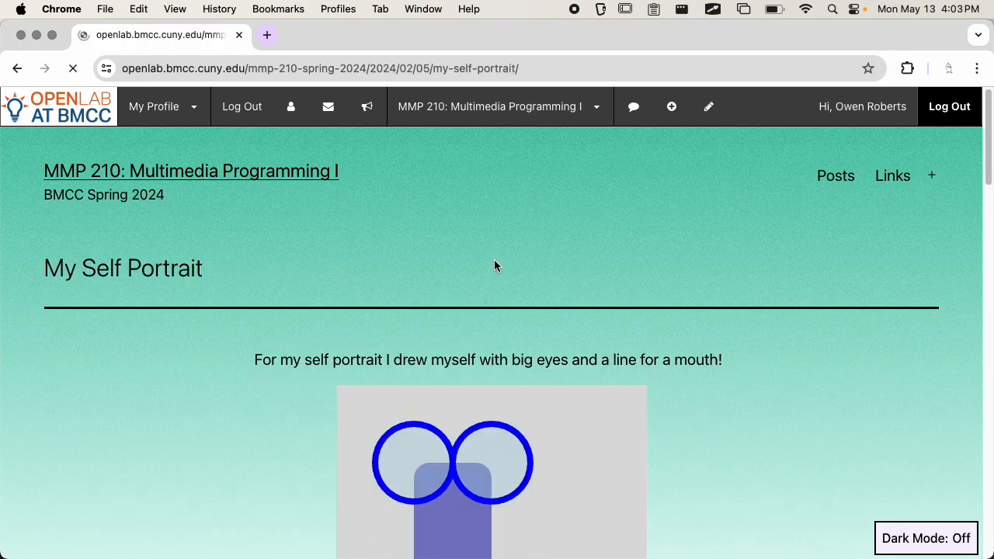
scroll(400, 264, "down", 3)
scroll(379, 265, "down", 5)
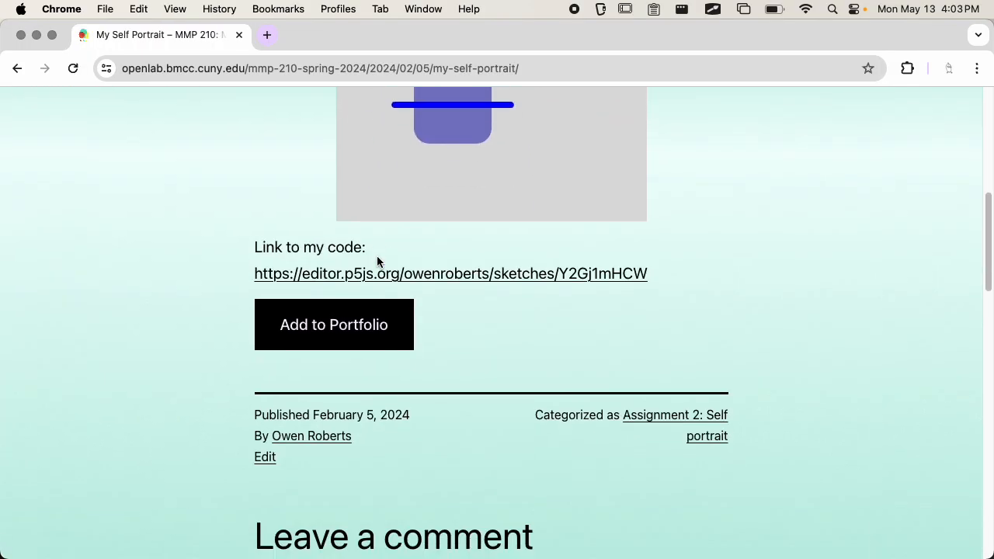
left_click(326, 335)
scroll(252, 227, "up", 6)
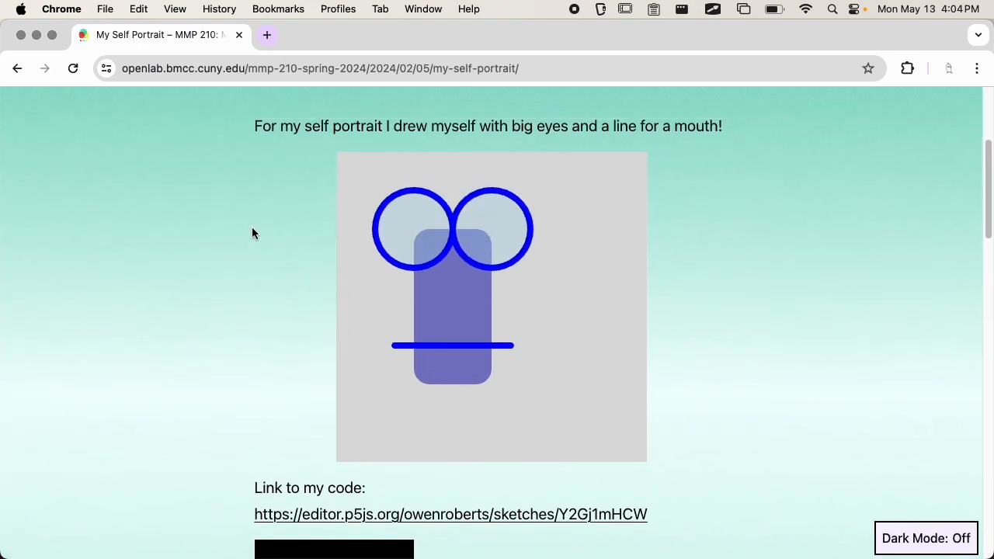
scroll(341, 256, "down", 5)
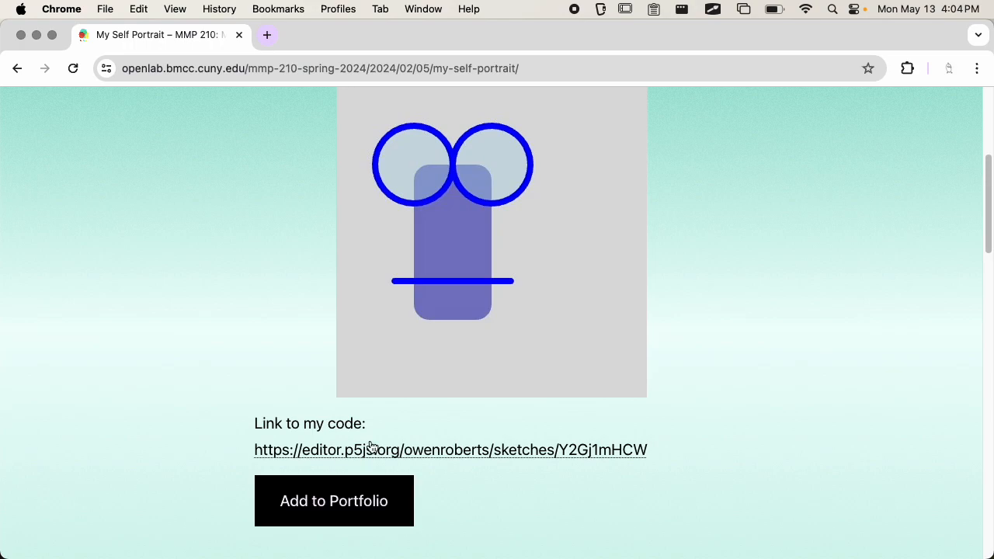
scroll(271, 417, "up", 1)
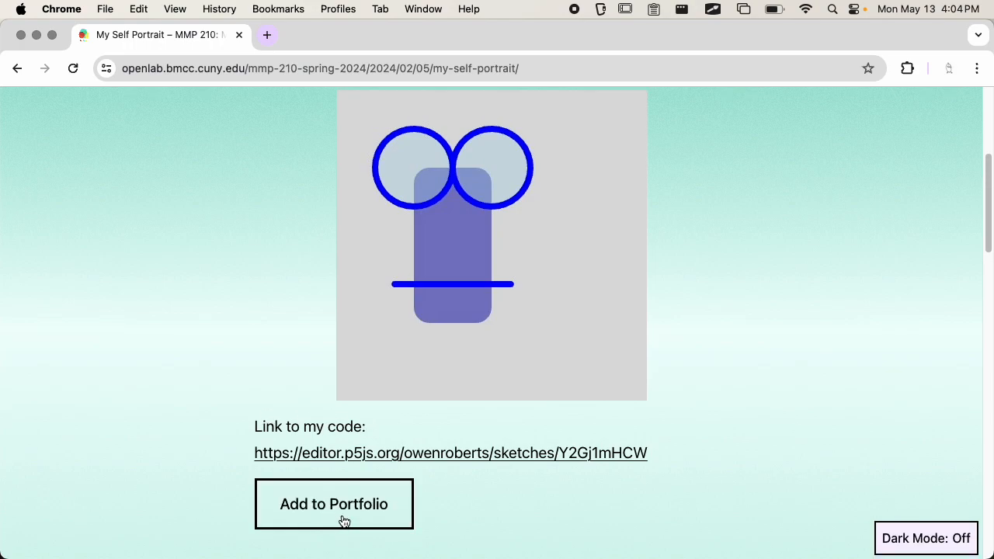
scroll(342, 517, "up", 5)
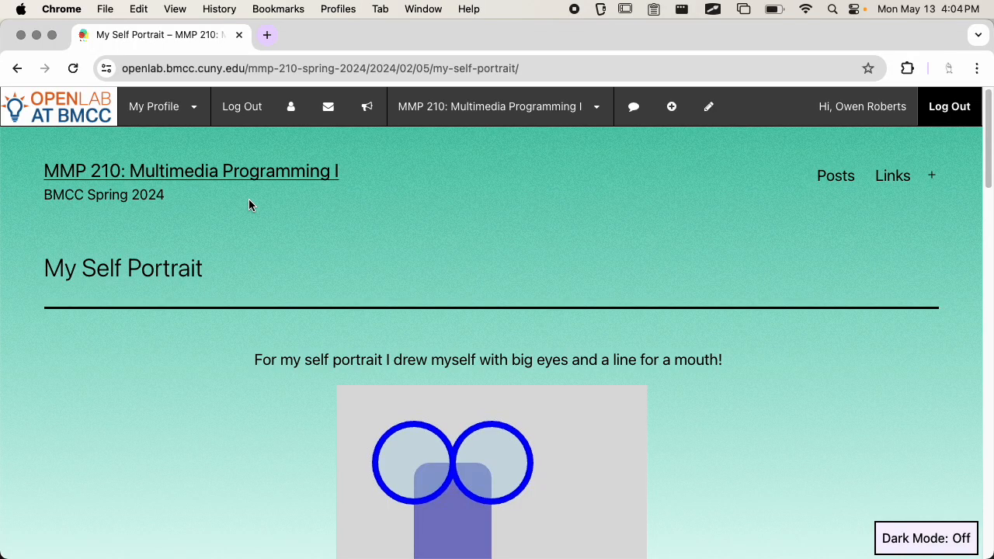
- Open My Profile in a new tab and look over the profile details, courses, communities and projects
mouse_move(169, 123)
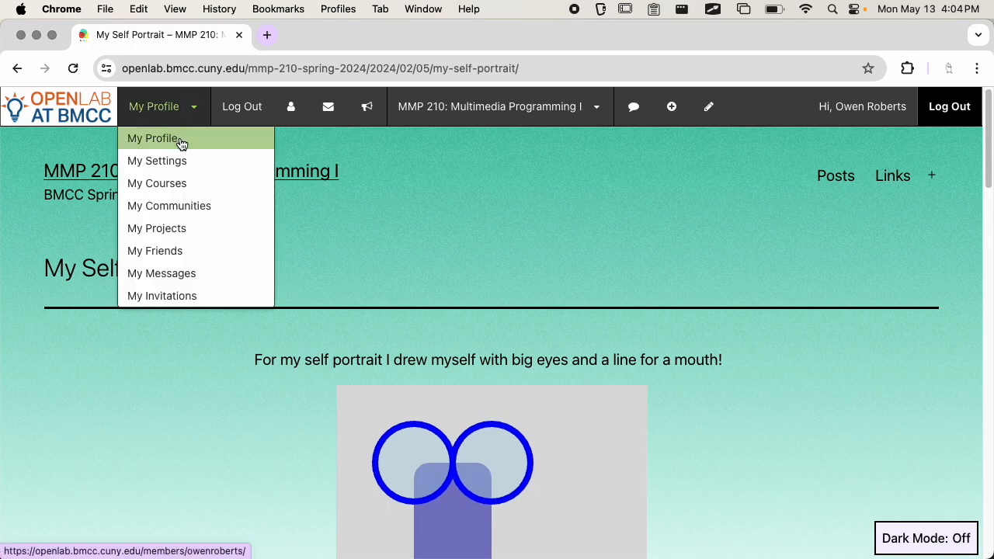
left_click(183, 141, "super")
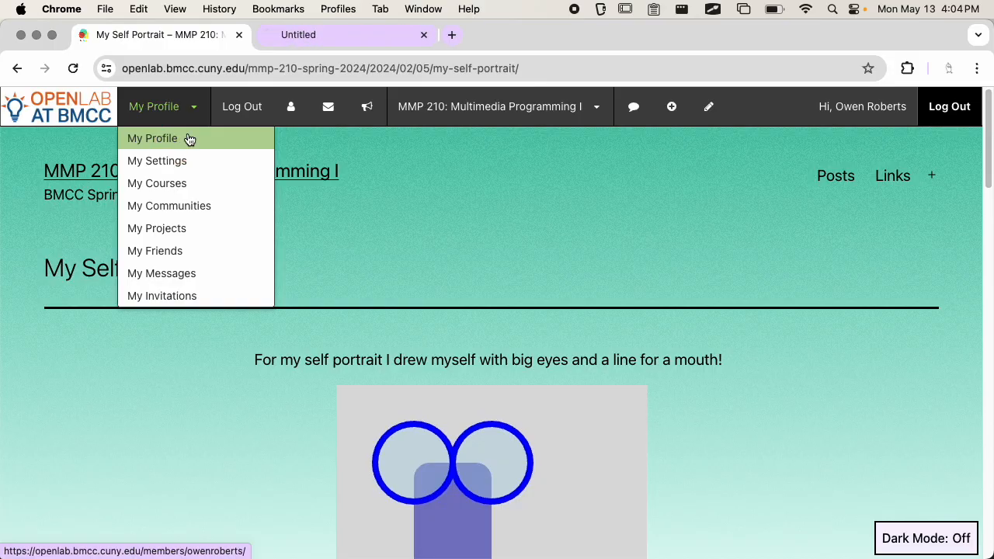
left_click(323, 36)
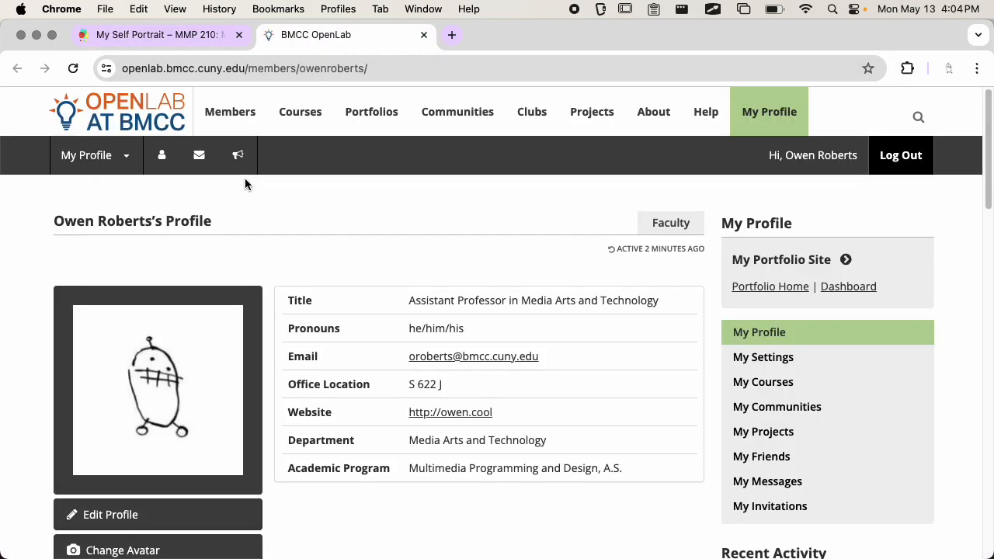
scroll(289, 334, "down", 3)
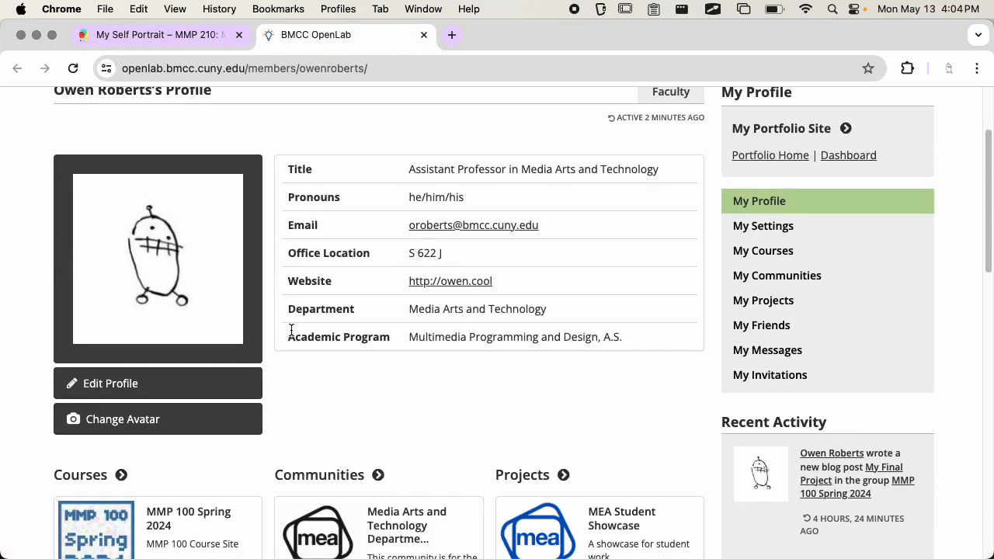
scroll(362, 389, "down", 2)
scroll(365, 376, "up", 4)
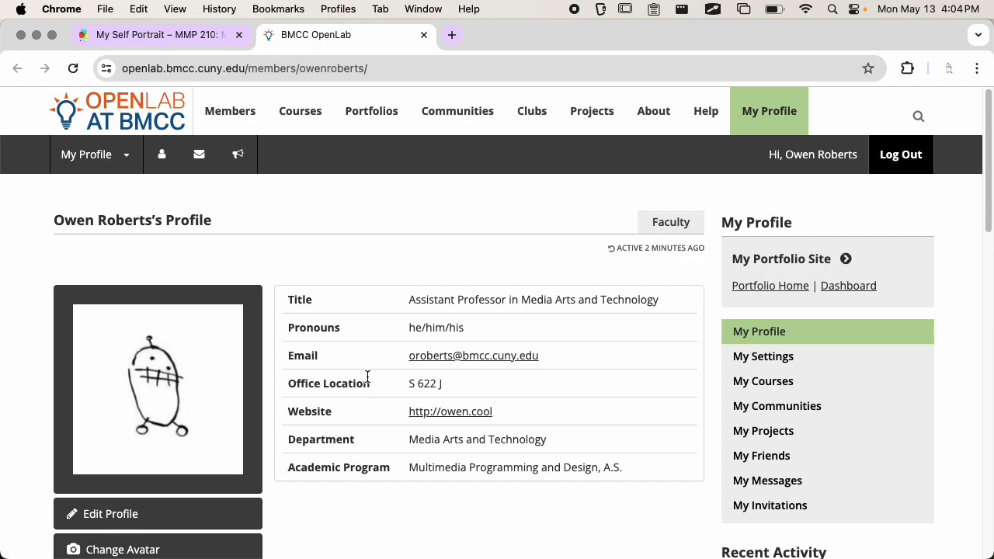
scroll(733, 345, "down", 2)
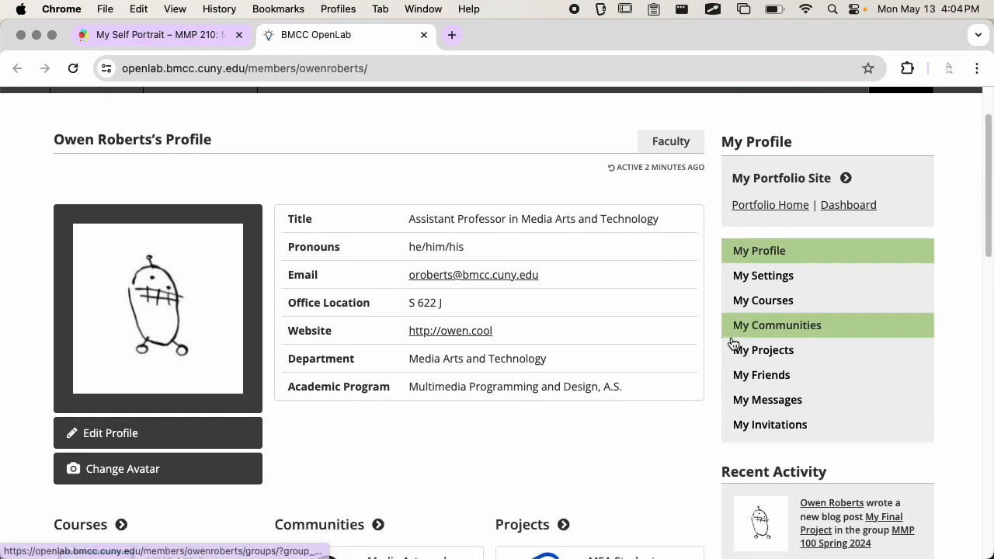
- Open My Courses and browse the full list of course sites
left_click(796, 301)
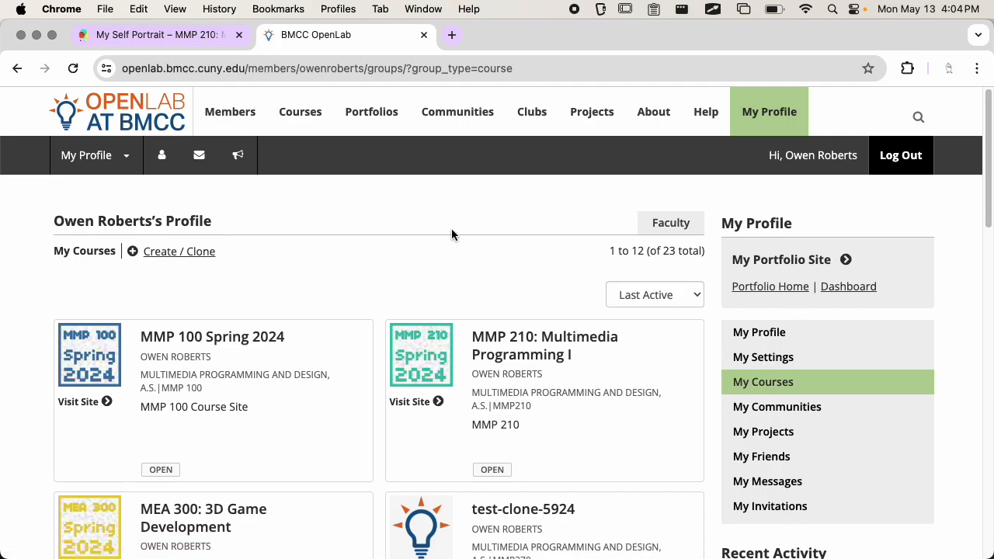
scroll(486, 263, "down", 15)
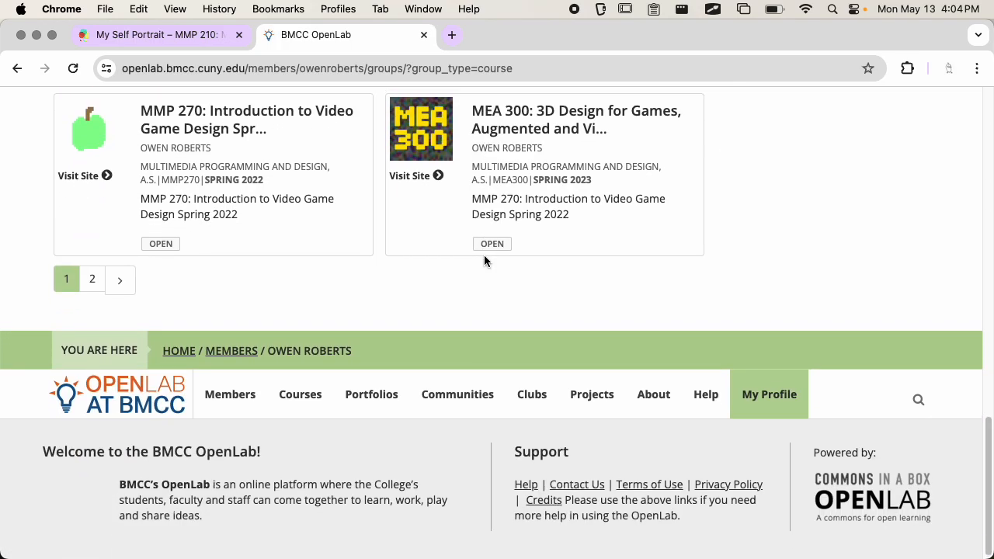
scroll(484, 259, "up", 15)
- Open My Communities and browse the list of joined communities
left_click(754, 290)
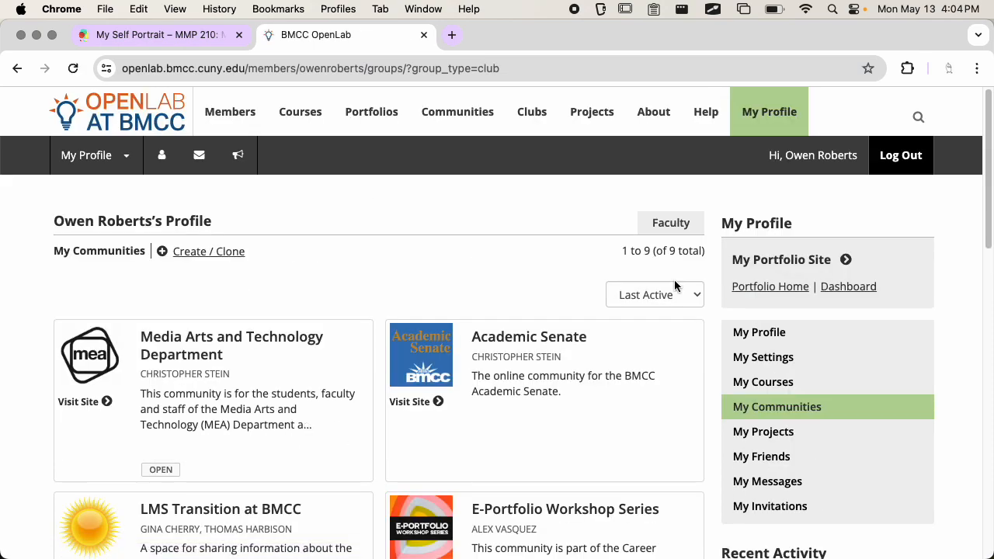
scroll(499, 288, "down", 2)
scroll(499, 288, "down", 14)
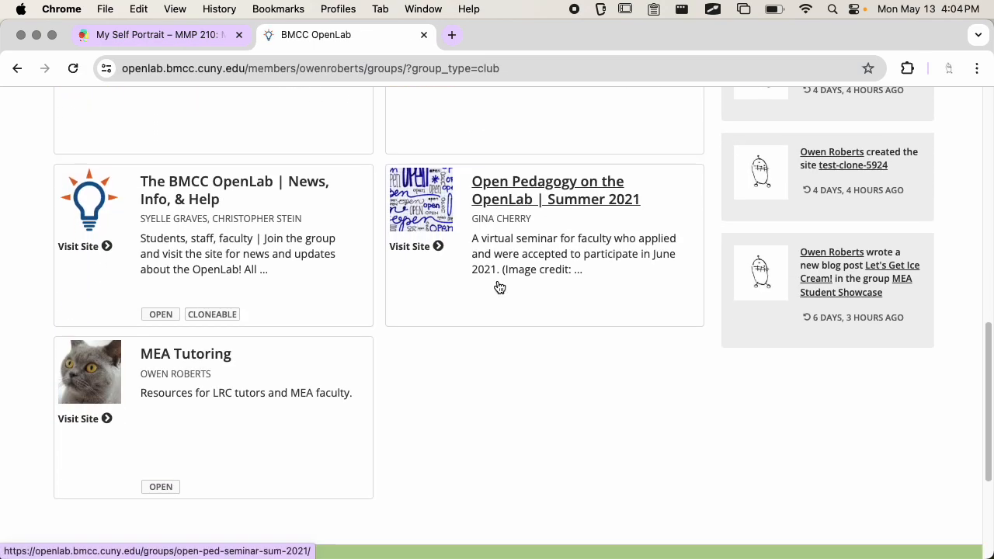
scroll(501, 289, "up", 7)
scroll(506, 288, "up", 9)
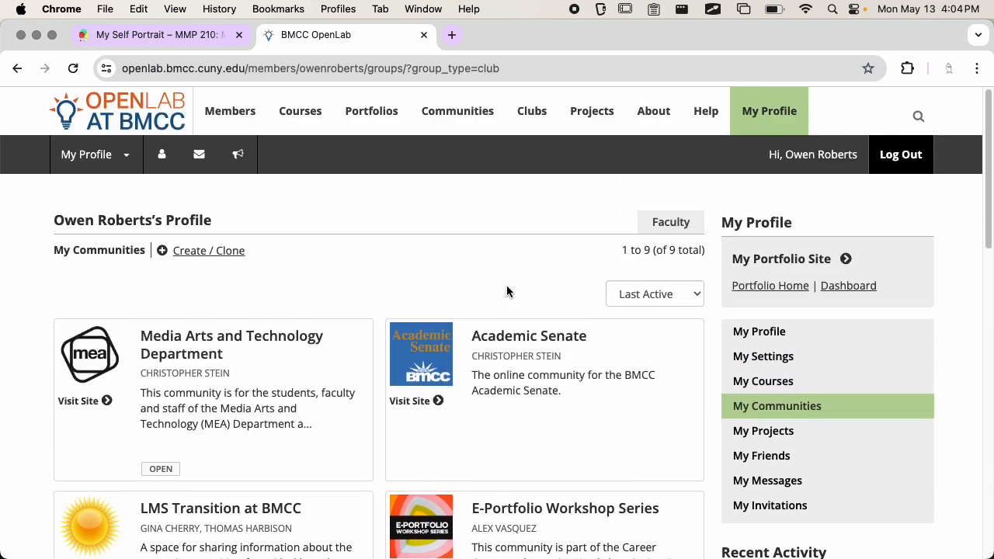
- Open My Projects and browse the list of projects
left_click(768, 417)
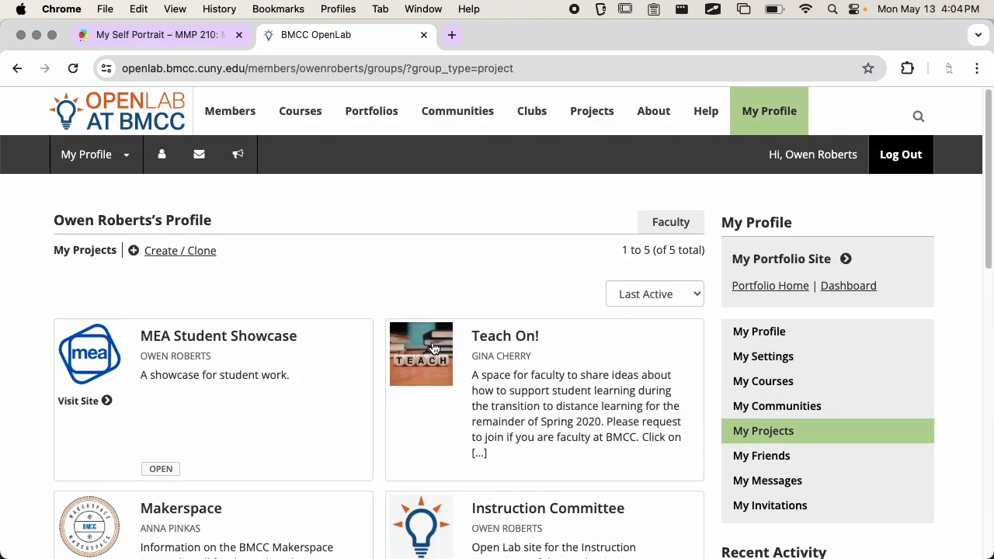
scroll(432, 348, "down", 8)
scroll(451, 342, "up", 6)
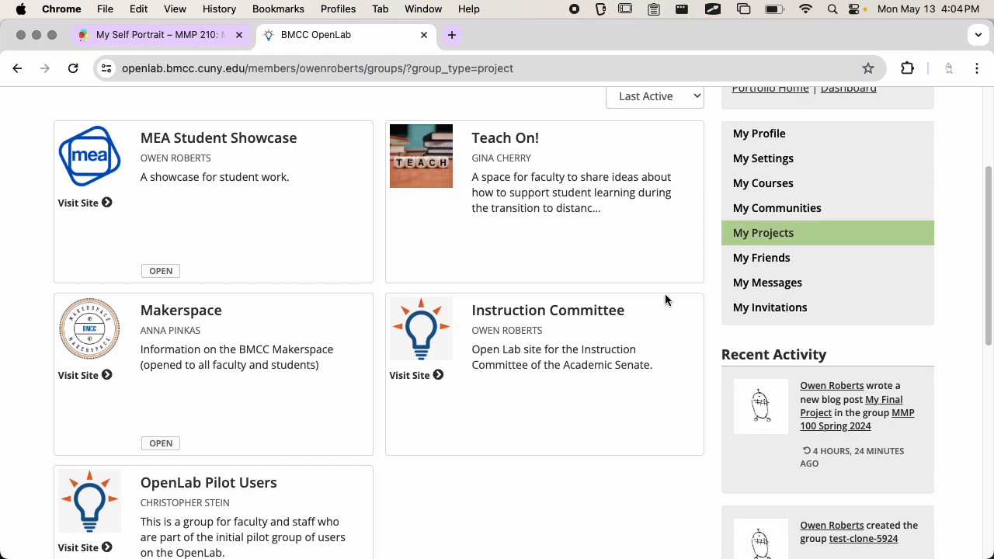
- Open the MMP 210: Multimedia Programming I course profile from My Courses and review its details and members
left_click(792, 296)
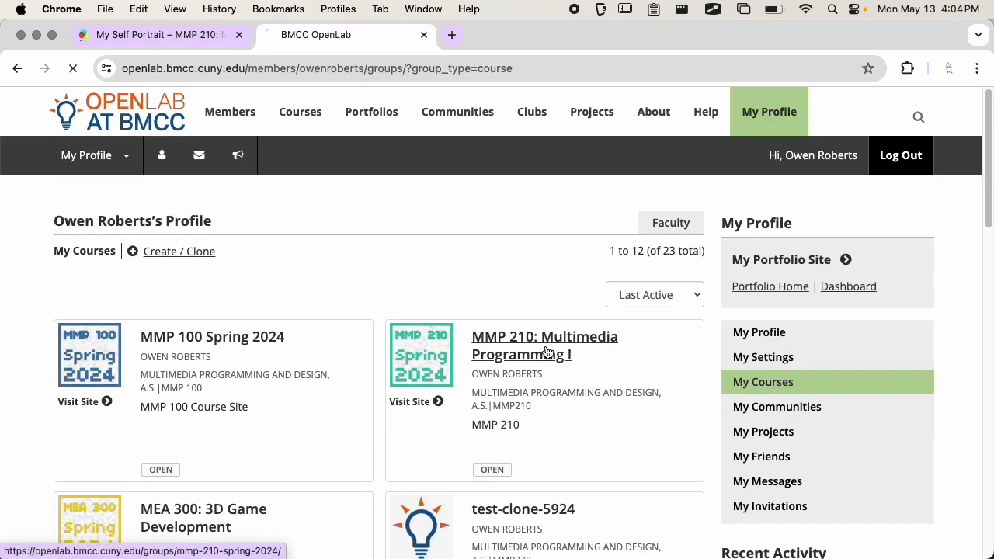
left_click(517, 333)
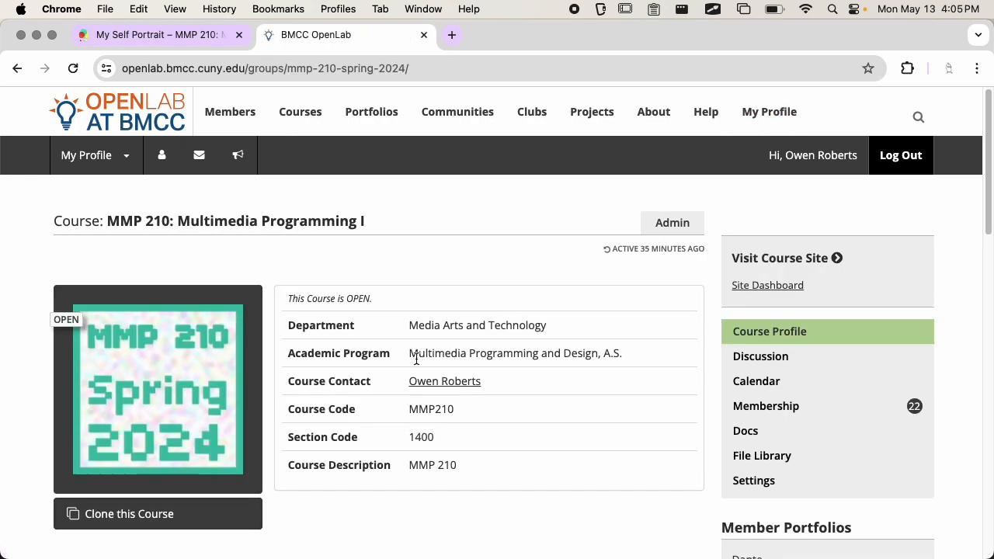
scroll(407, 361, "down", 10)
scroll(407, 361, "down", 6)
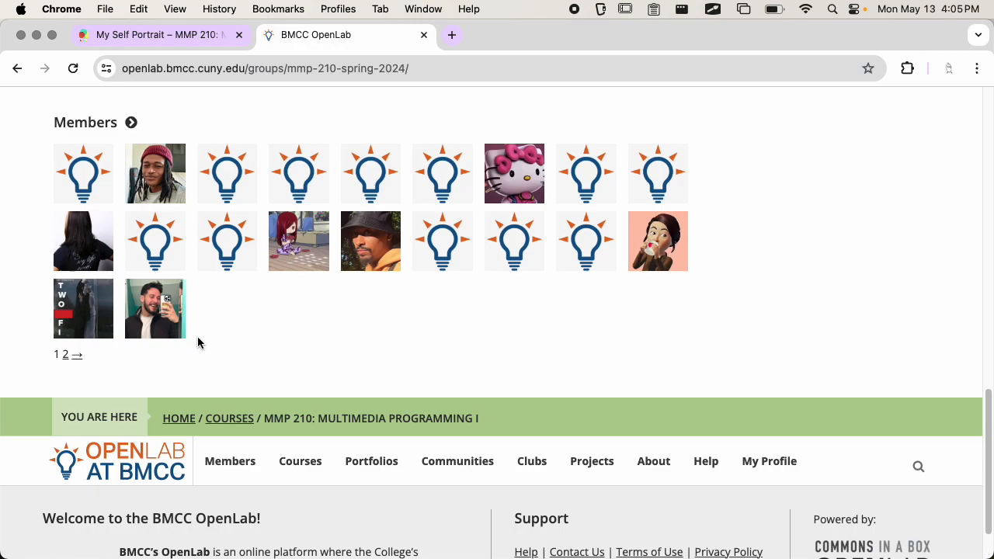
scroll(366, 302, "up", 15)
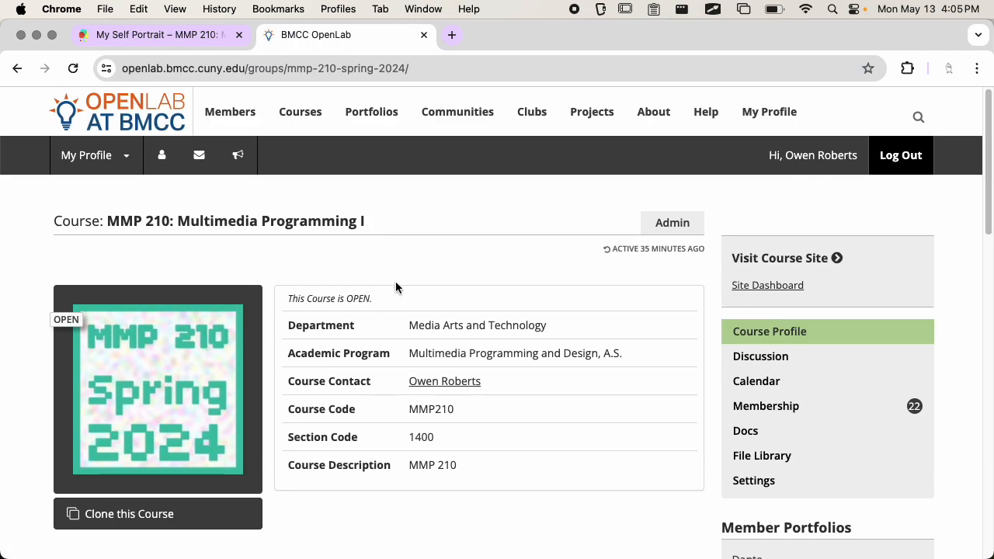
- Return to My Profile and open My Settings to view the account settings
mouse_move(96, 148)
left_click(105, 188)
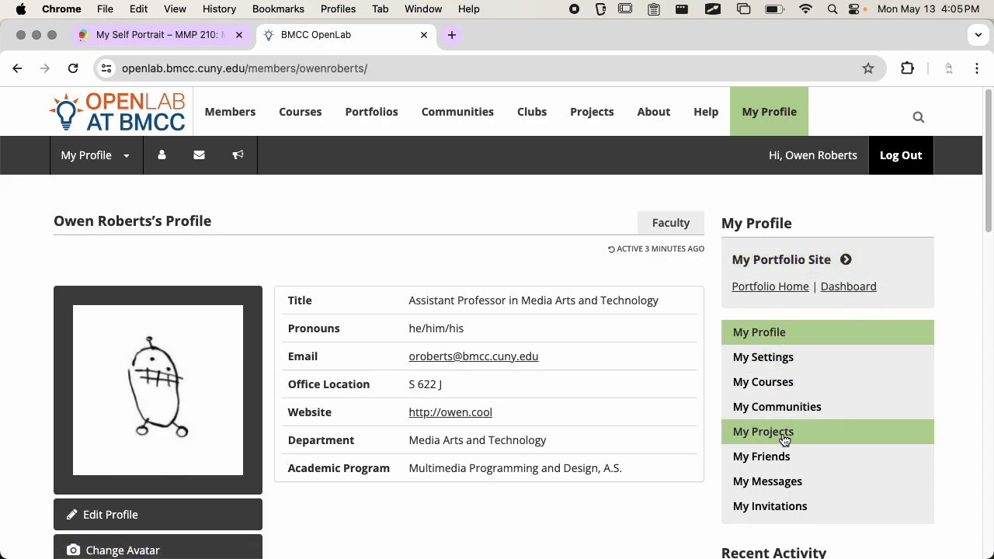
left_click(765, 359)
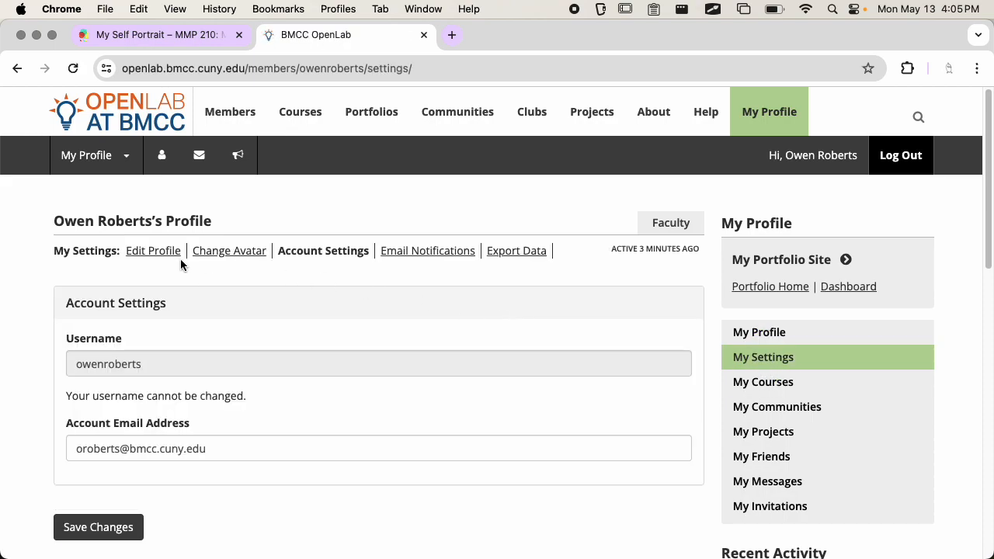
scroll(315, 290, "down", 1)
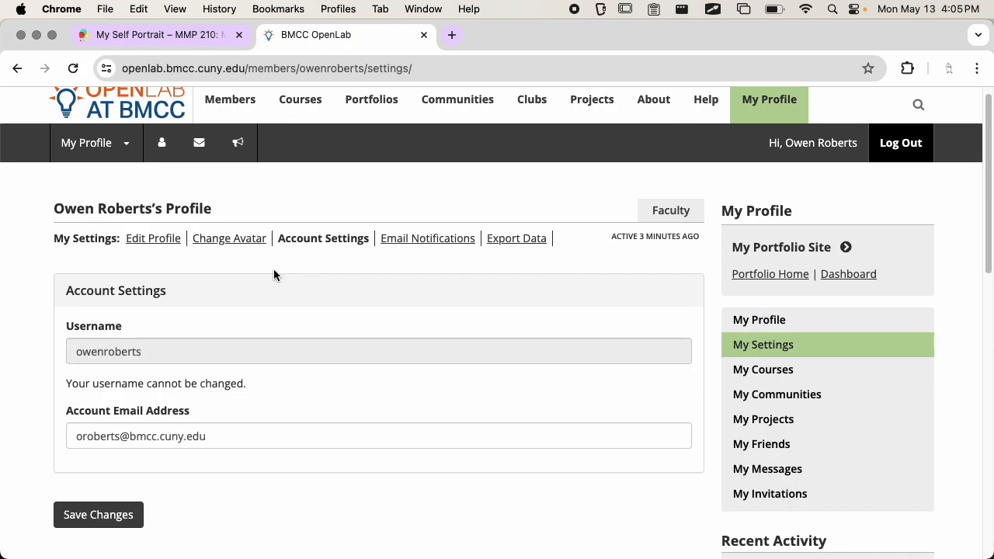
- Open the Edit Profile settings and review all profile fields from the name down to the member type
left_click(160, 243)
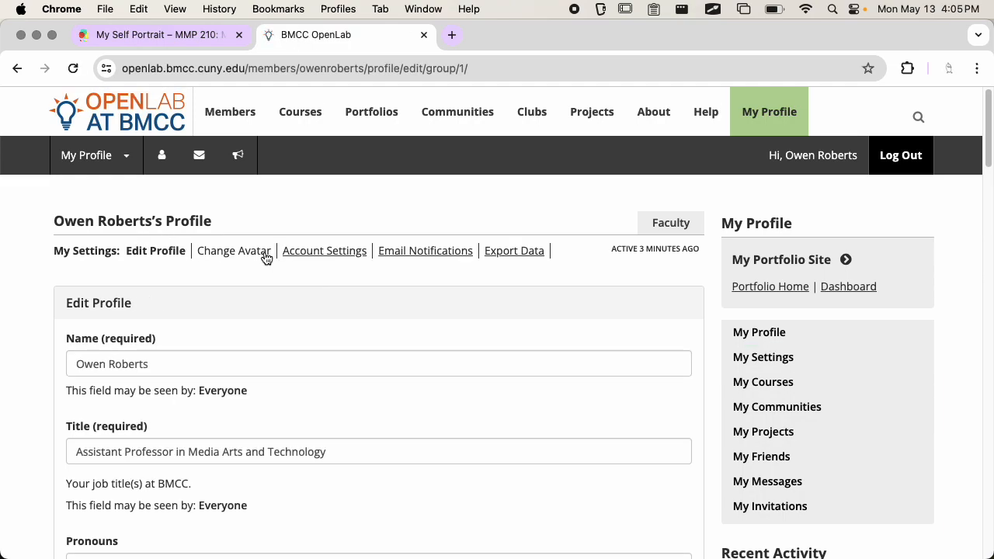
scroll(269, 257, "down", 10)
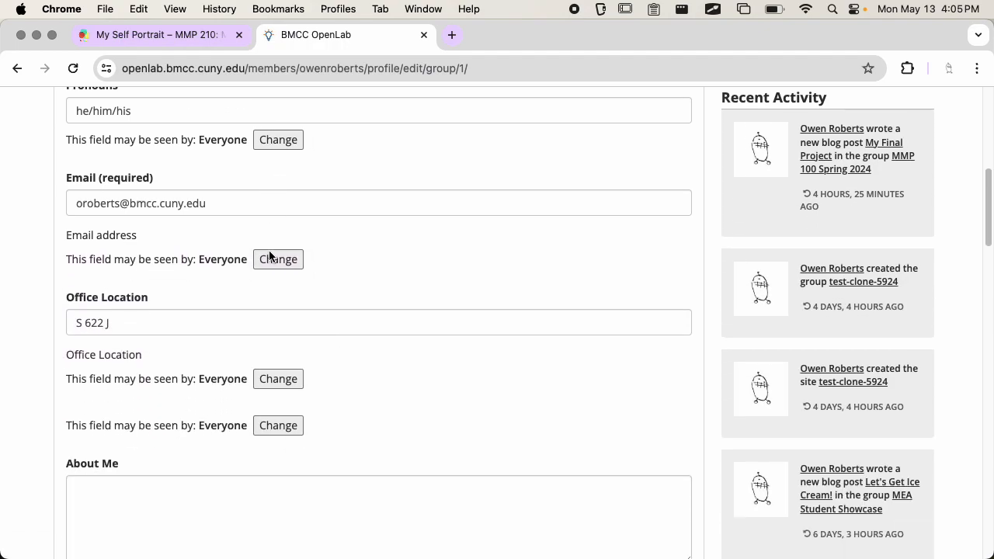
scroll(269, 250, "down", 10)
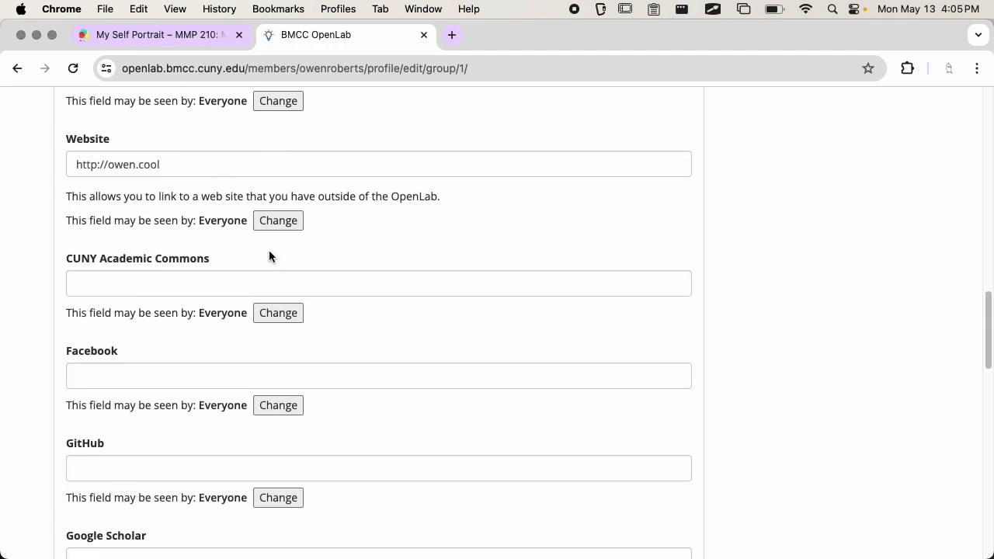
scroll(269, 250, "down", 10)
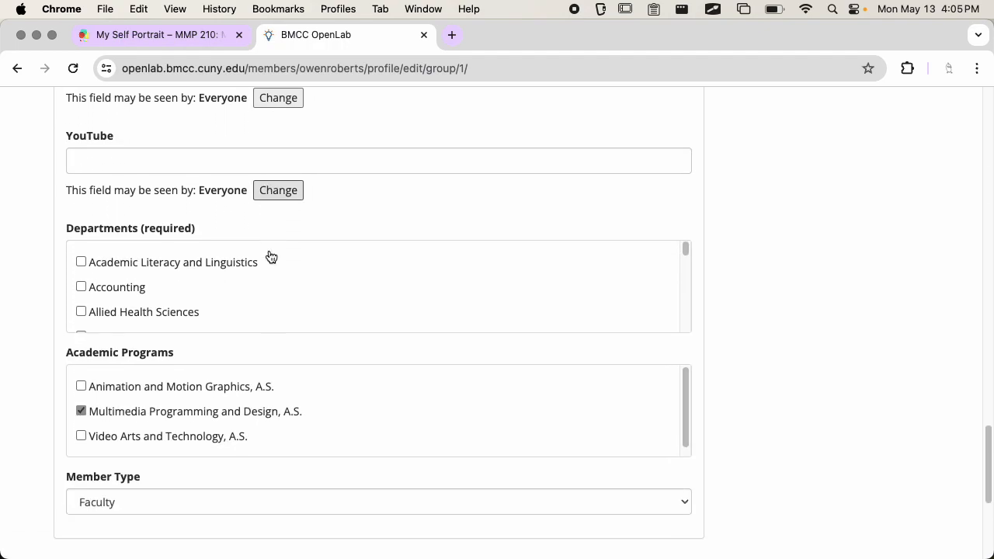
scroll(202, 310, "up", 20)
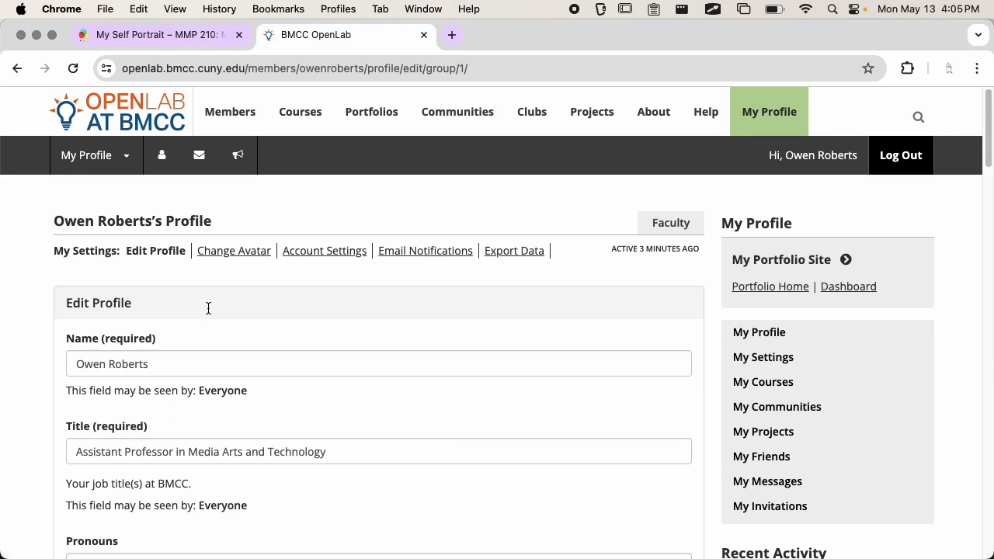
- Open Account Settings and review the username and account email fields
left_click(294, 259)
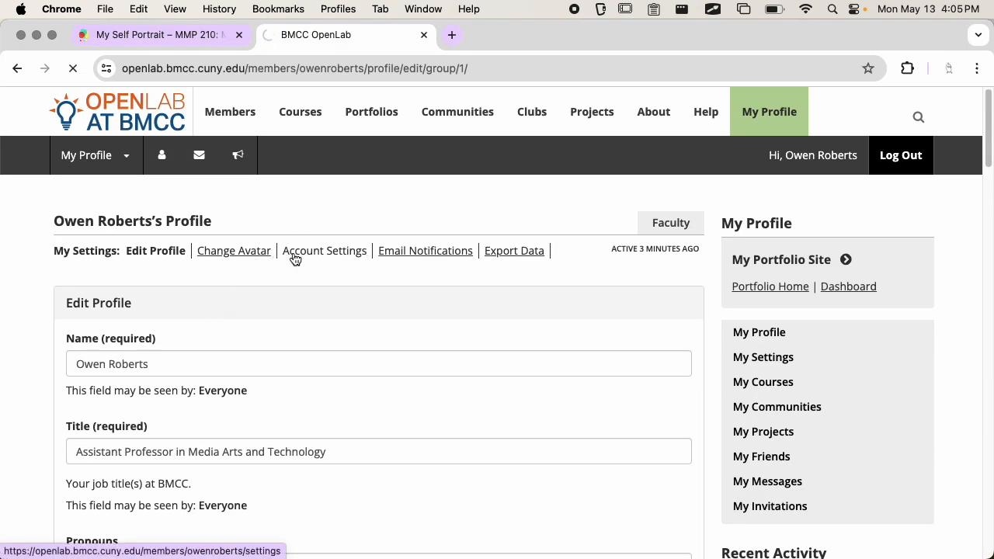
scroll(233, 299, "down", 2)
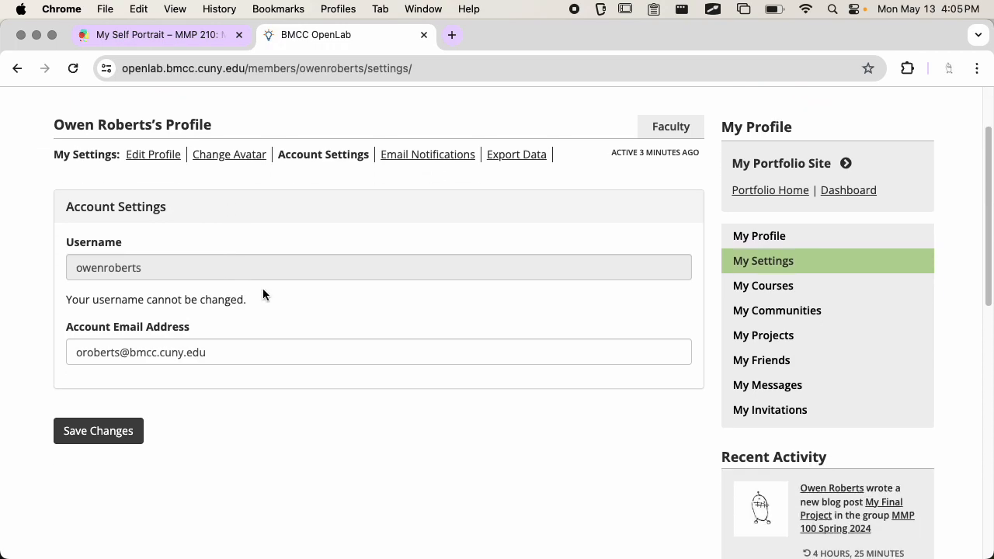
scroll(369, 284, "up", 1)
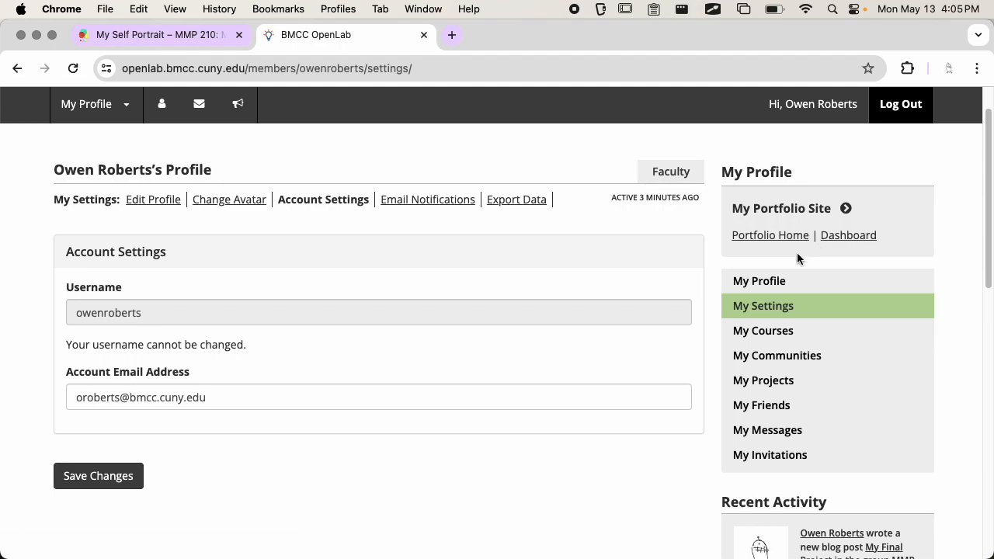
scroll(593, 244, "up", 1)
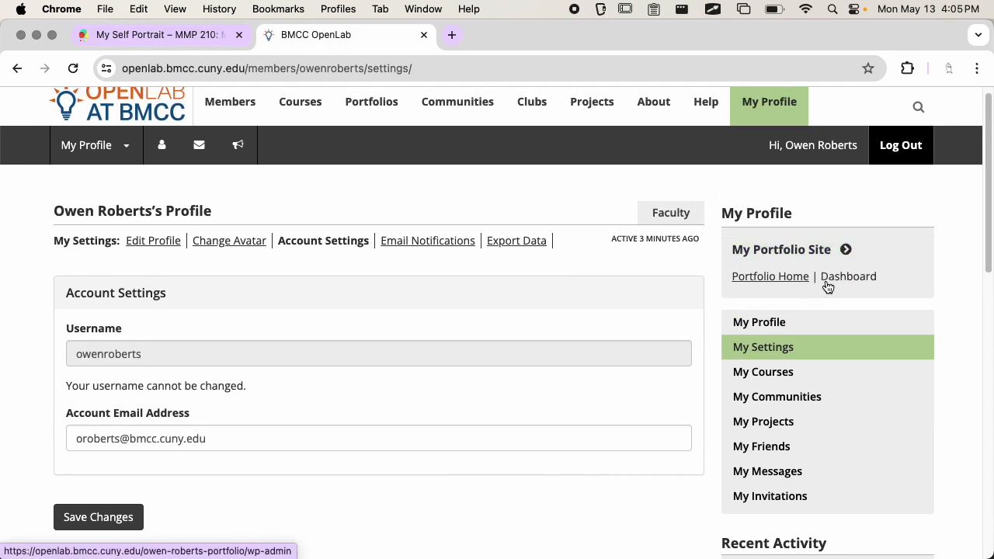
- Open My Portfolio Site, browse its course gallery, and return to the account settings page
left_click(813, 259)
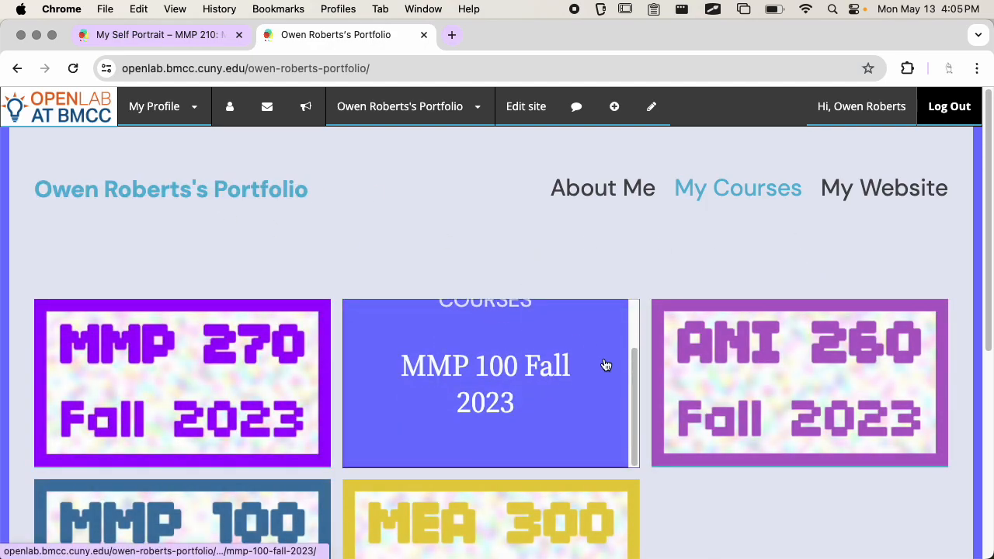
scroll(654, 439, "down", 3)
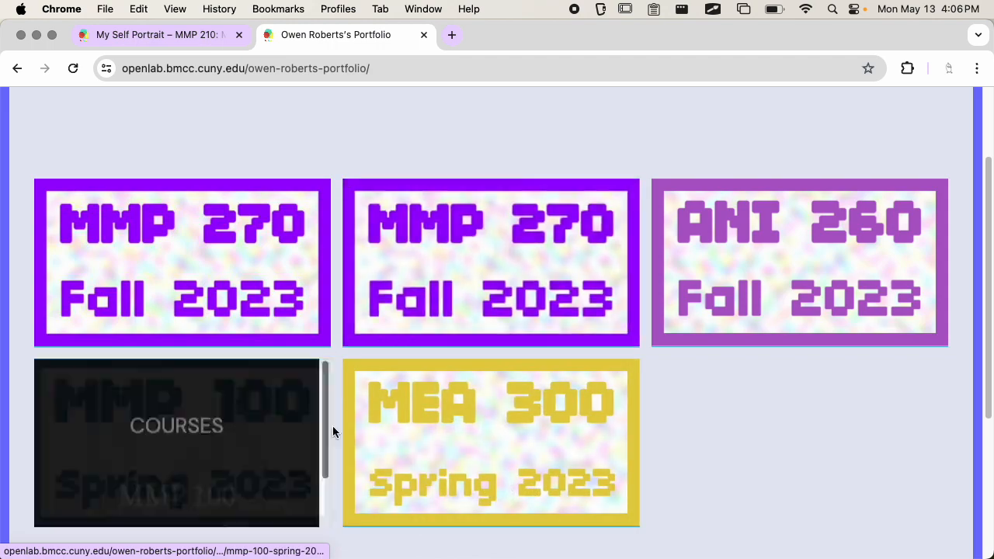
scroll(664, 464, "up", 3)
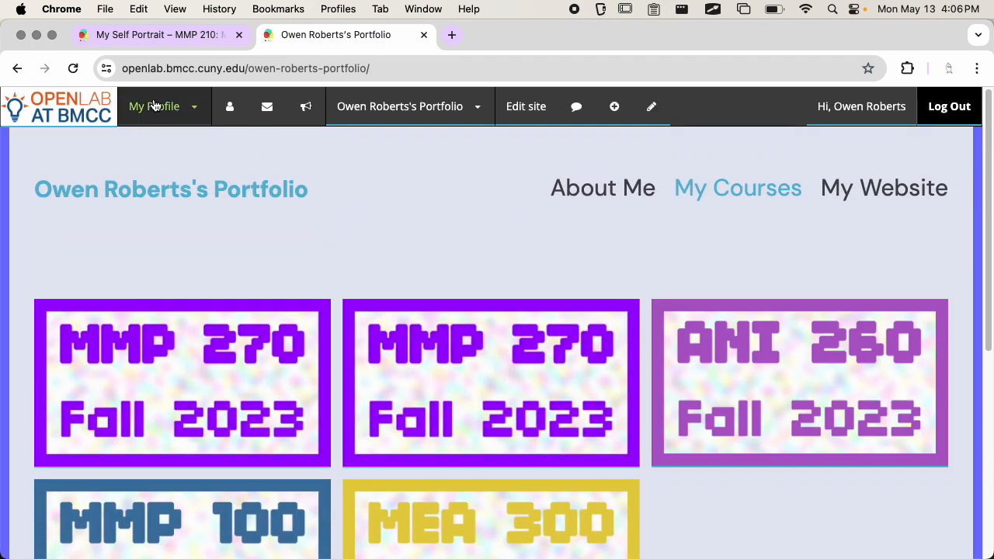
left_click(20, 68)
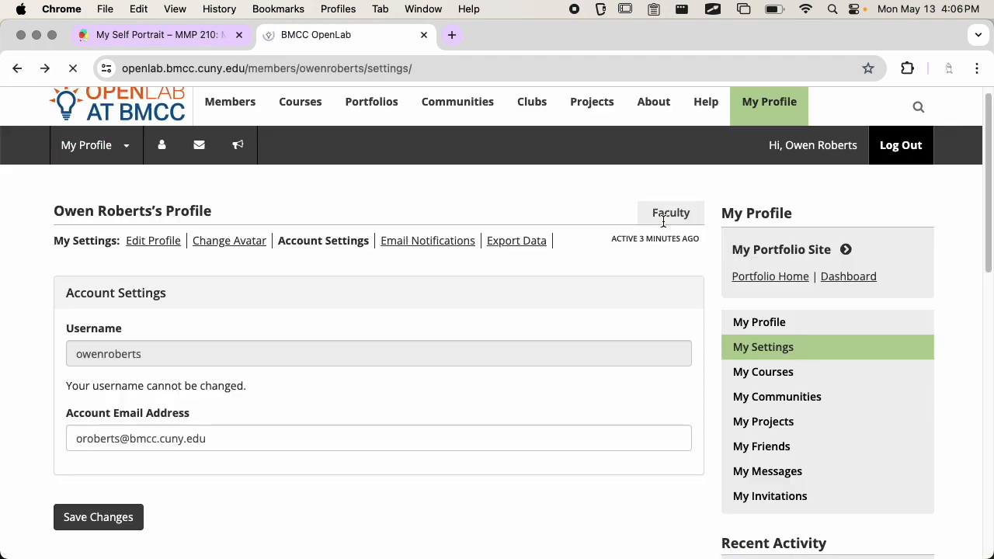
- Open the portfolio site's dashboard and browse the installed themes under Appearance
left_click(845, 278)
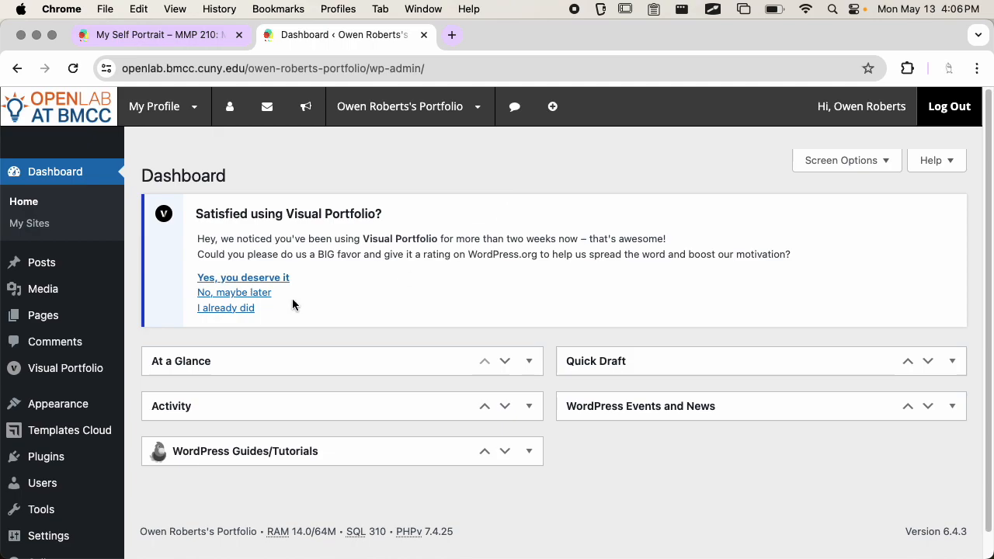
left_click(60, 407)
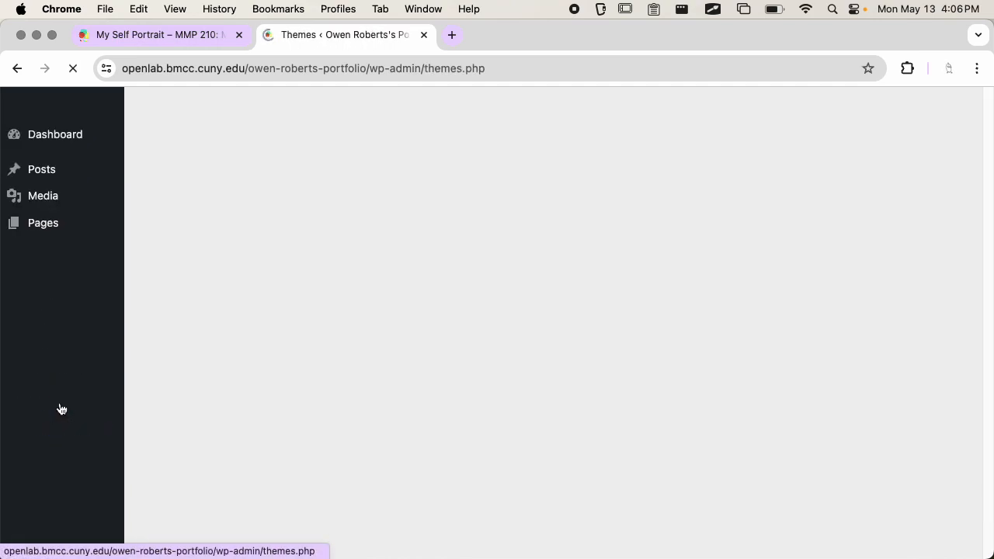
scroll(481, 281, "down", 3)
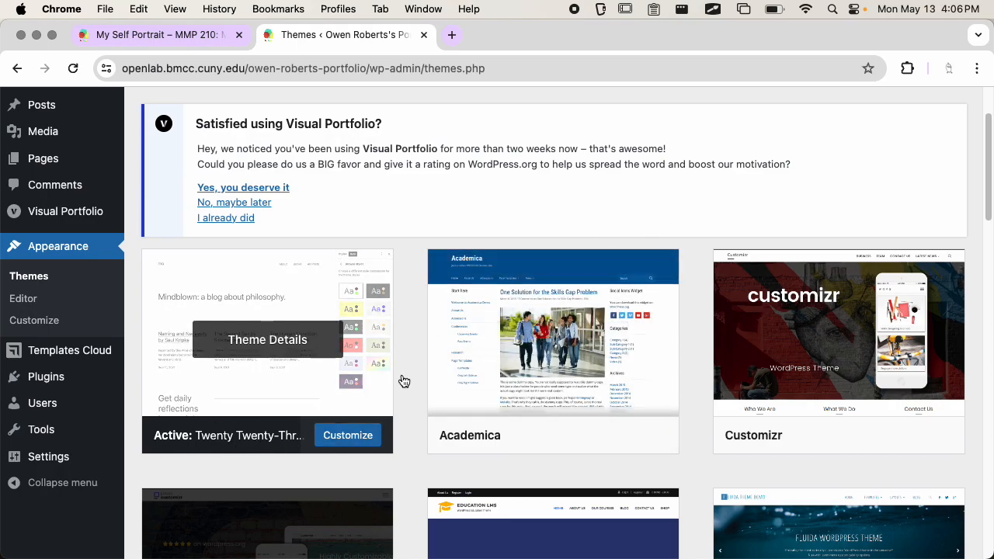
scroll(452, 340, "down", 20)
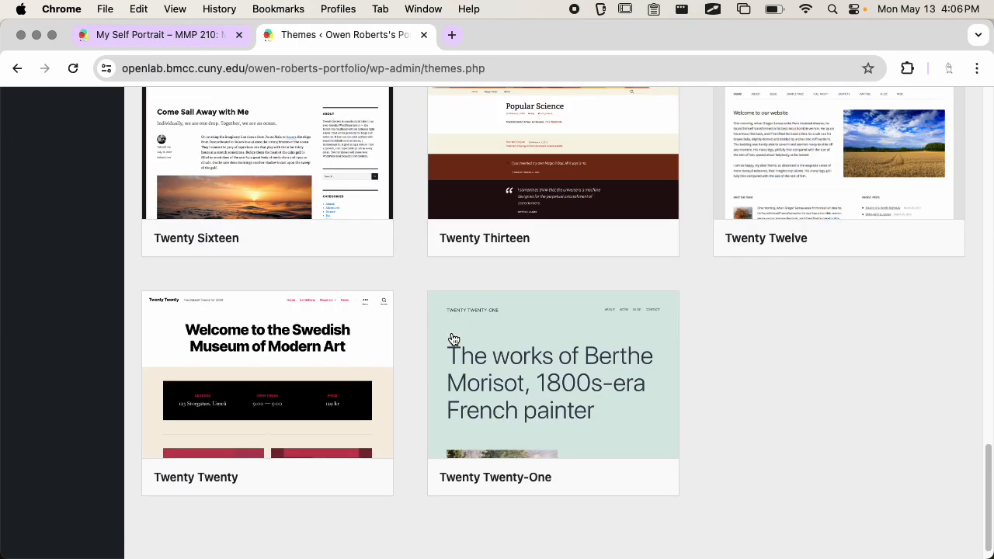
scroll(475, 349, "up", 7)
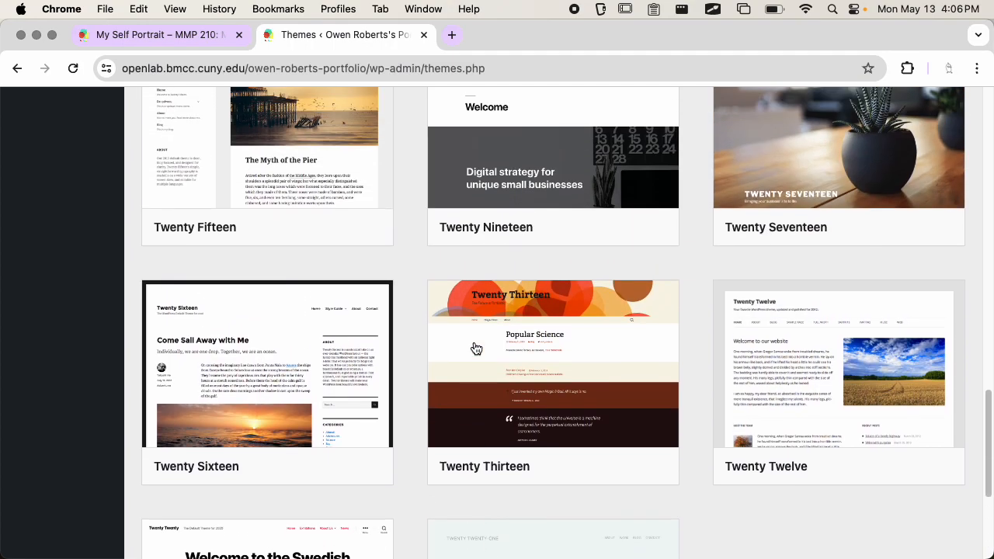
scroll(475, 348, "down", 8)
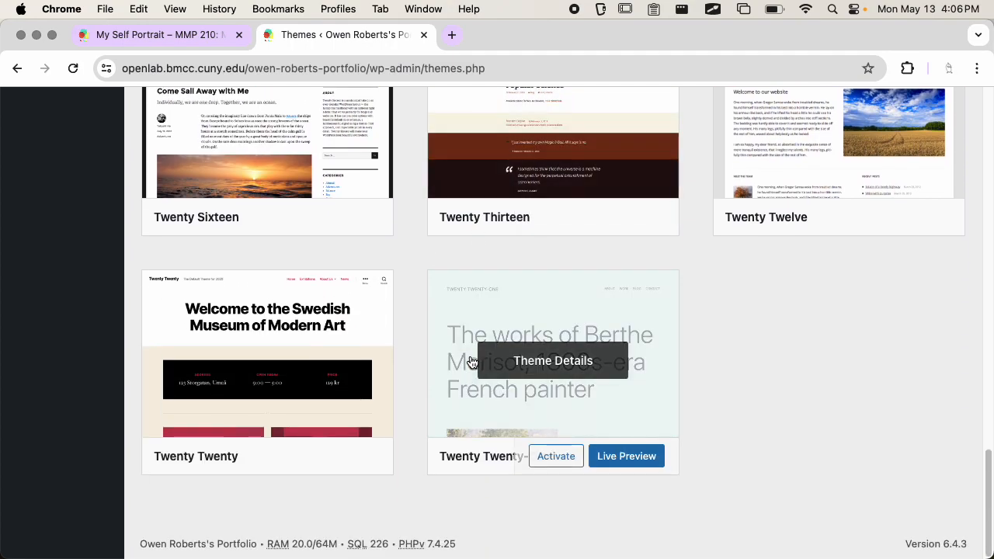
scroll(470, 362, "up", 19)
scroll(468, 353, "up", 9)
scroll(468, 353, "up", 10)
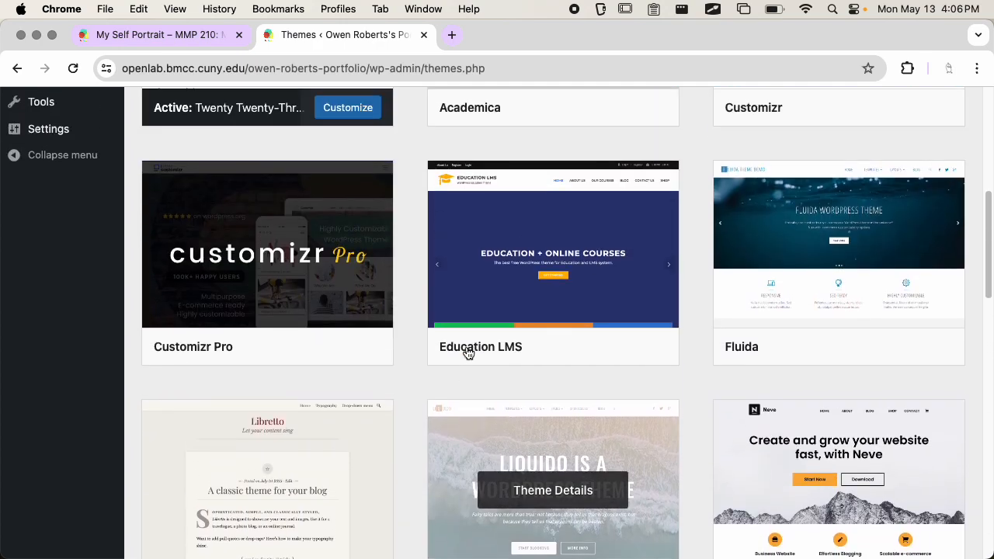
scroll(216, 290, "up", 5)
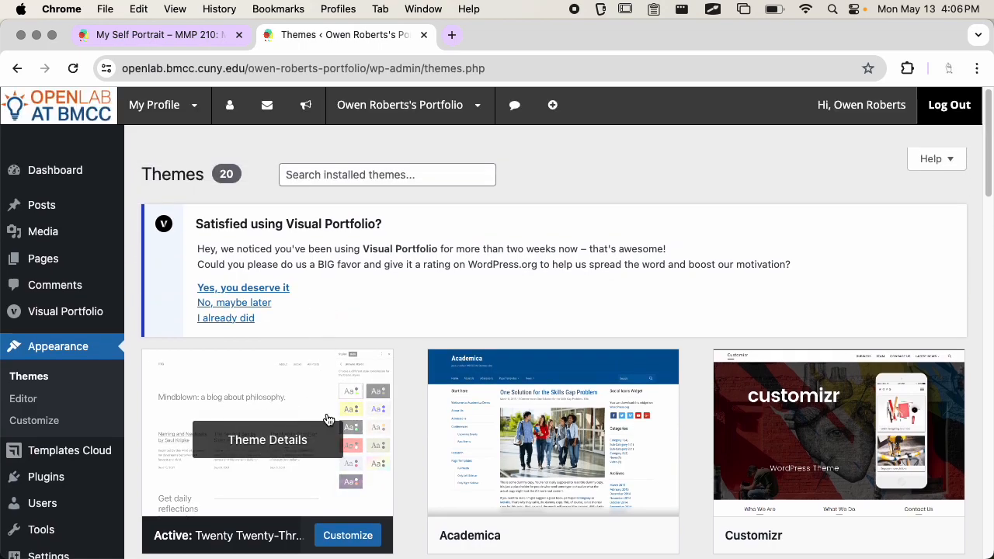
scroll(331, 420, "down", 7)
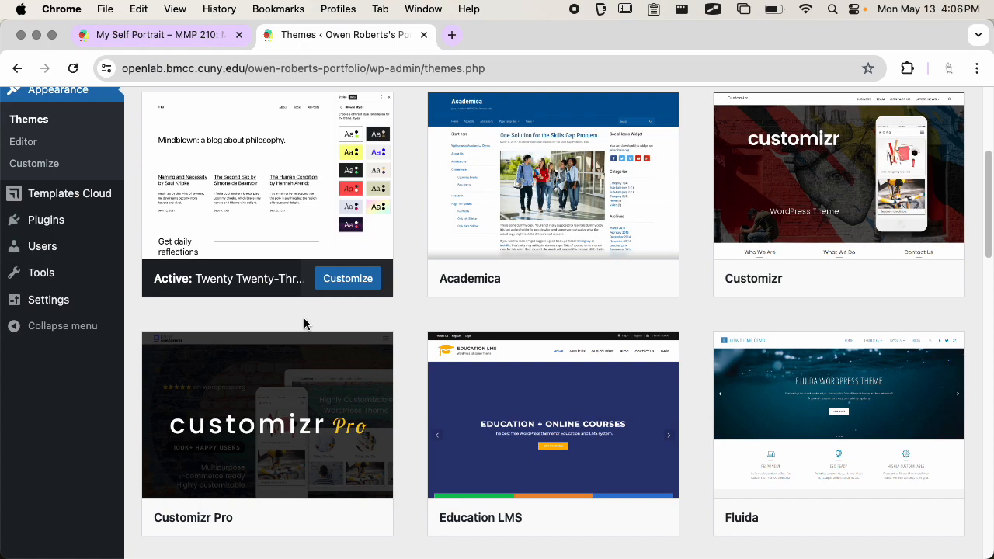
scroll(284, 322, "up", 1)
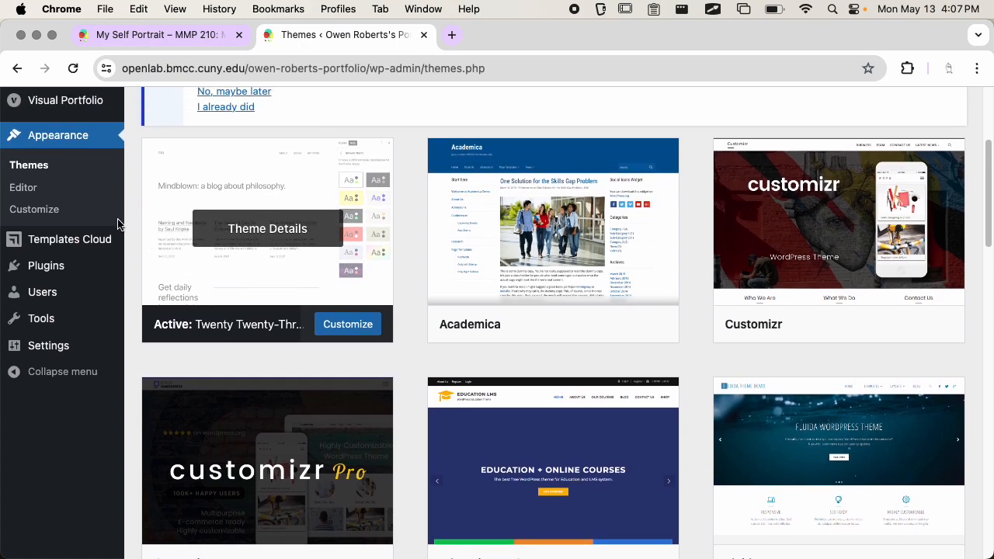
- Open the active theme for customizing, look through its style combinations, and return to the dashboard without changing anything
left_click(348, 329)
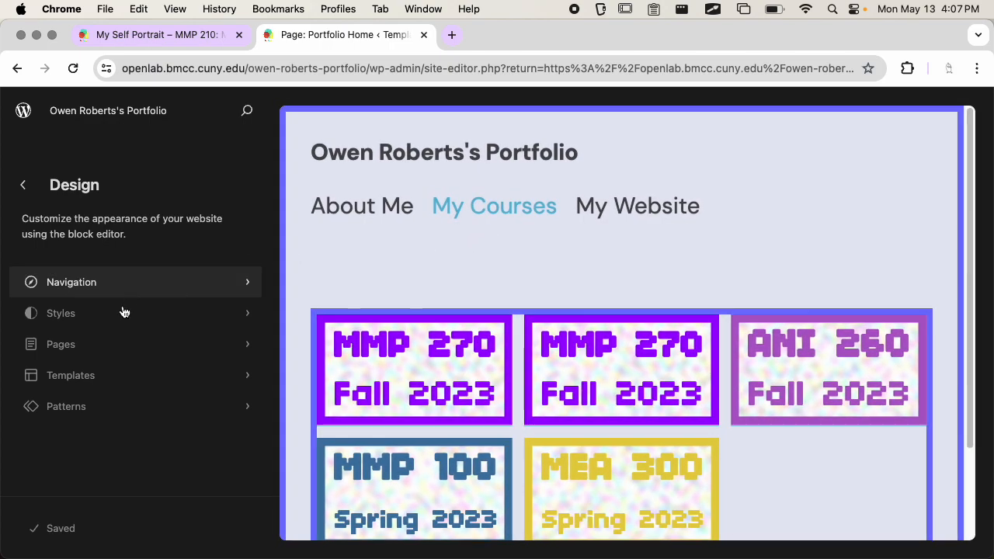
left_click(128, 311)
scroll(176, 255, "down", 5)
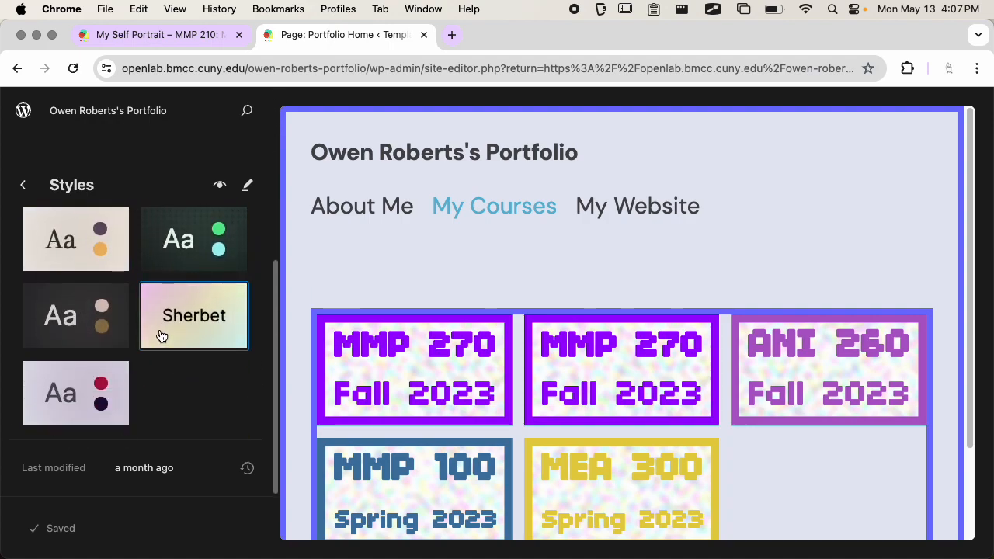
scroll(98, 252, "up", 5)
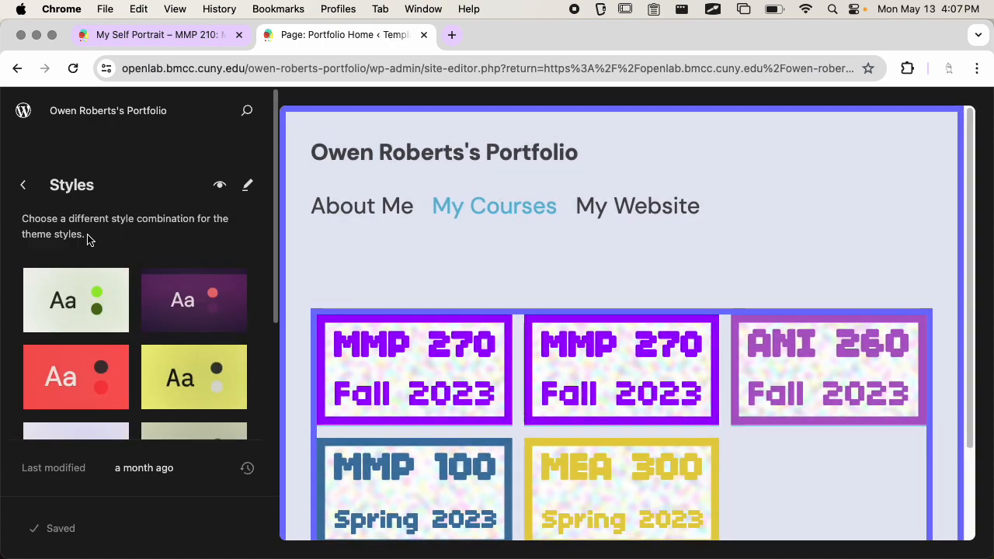
left_click(23, 187)
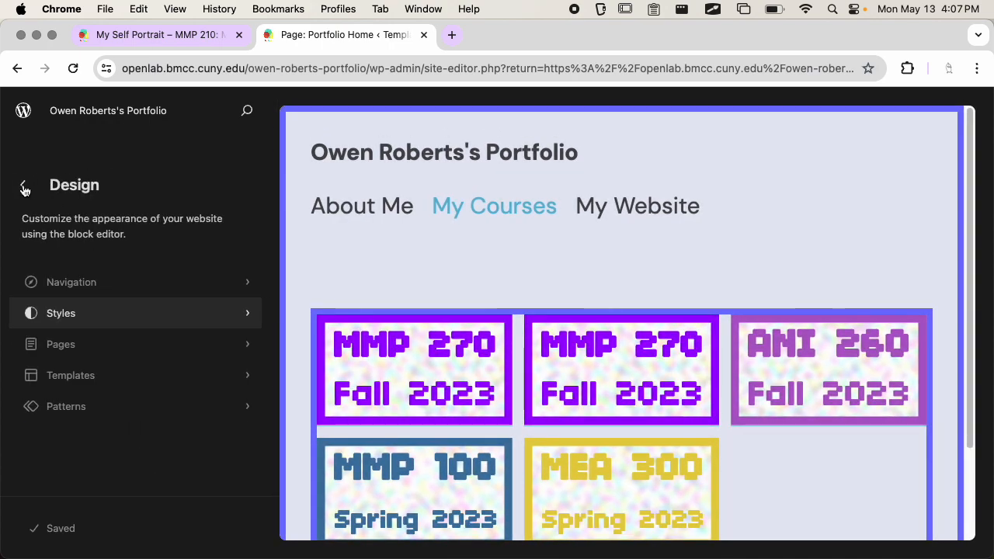
left_click(26, 190)
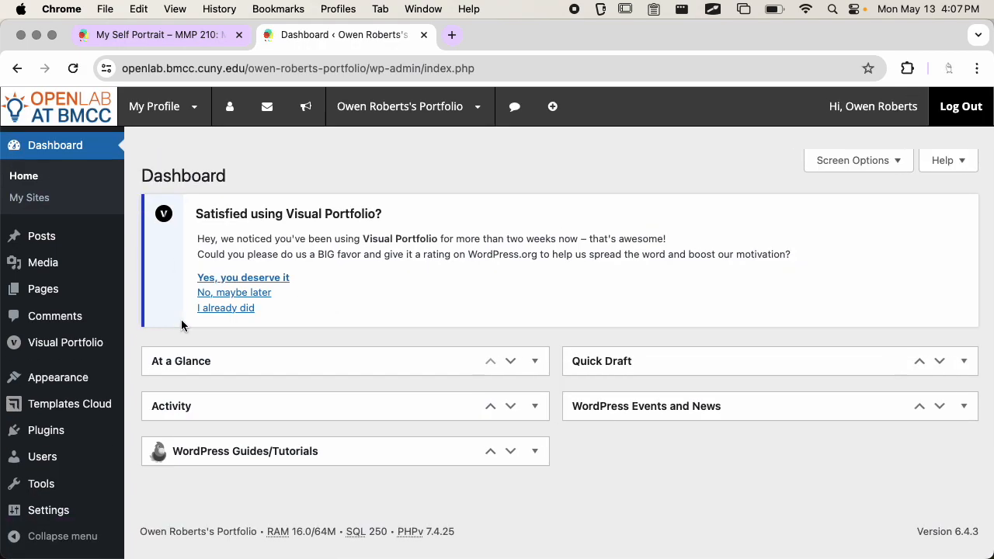
- Open the site's plugins list and dismiss the Visual Portfolio rating request as already done
left_click(74, 456)
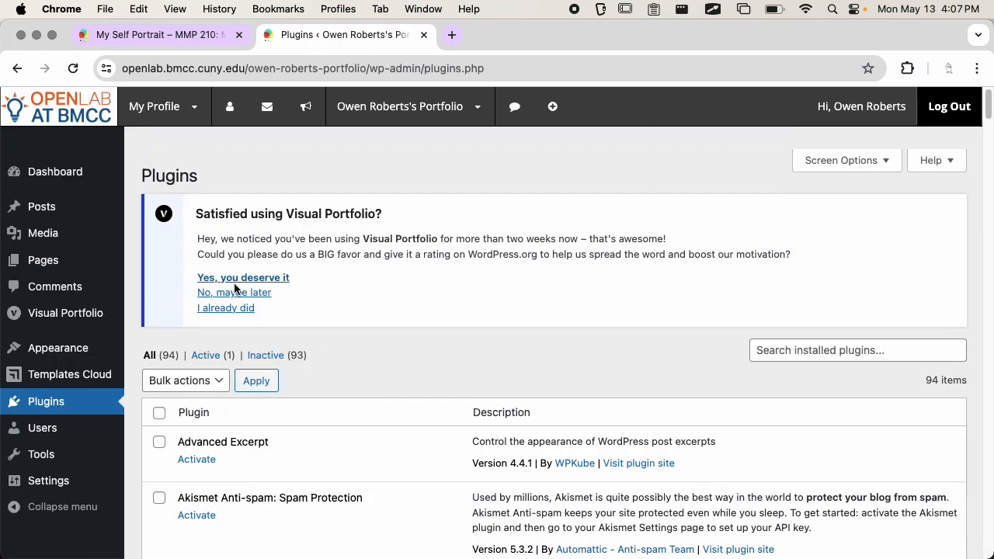
left_click(225, 308)
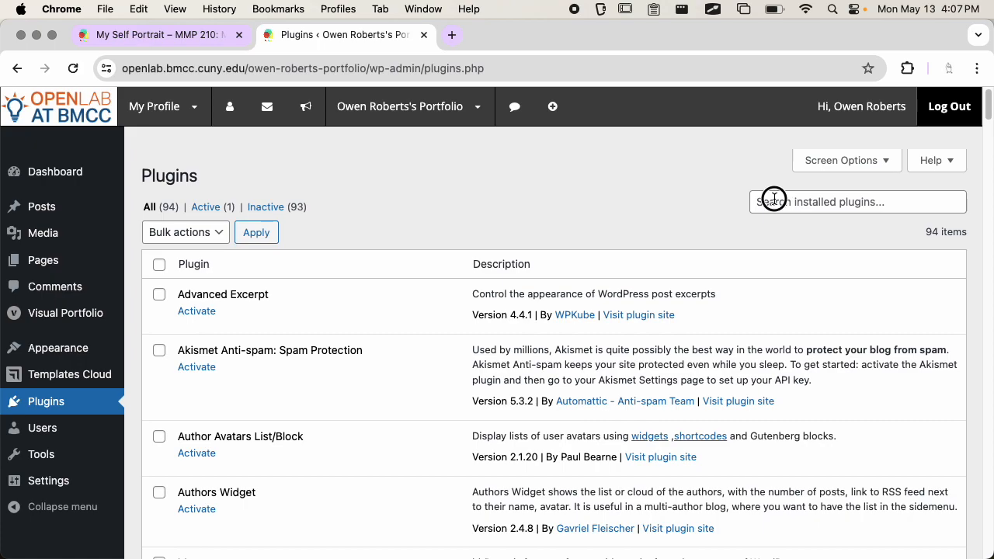
- Search the installed plugins for "visual portfolio"
left_click(774, 200)
type("visual")
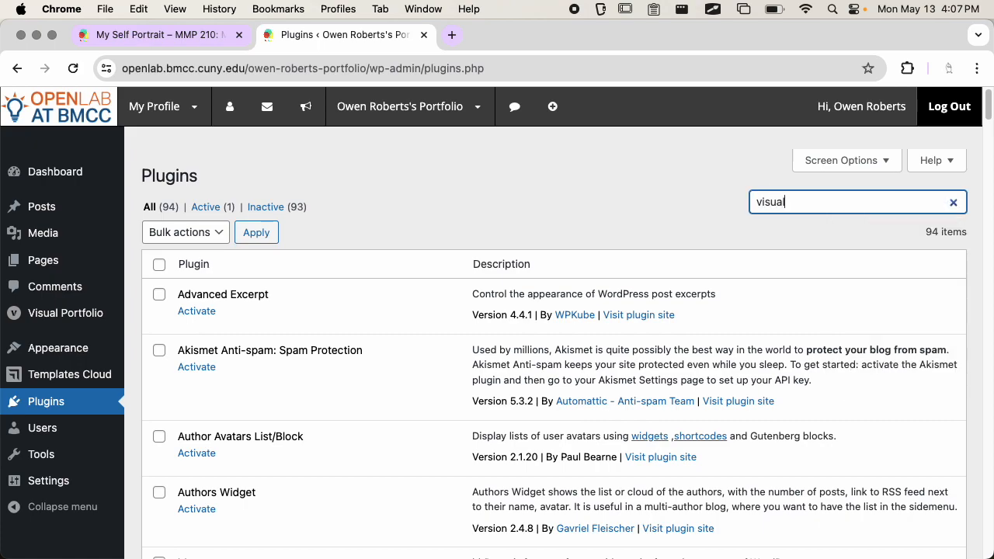
type(" portfolioo")
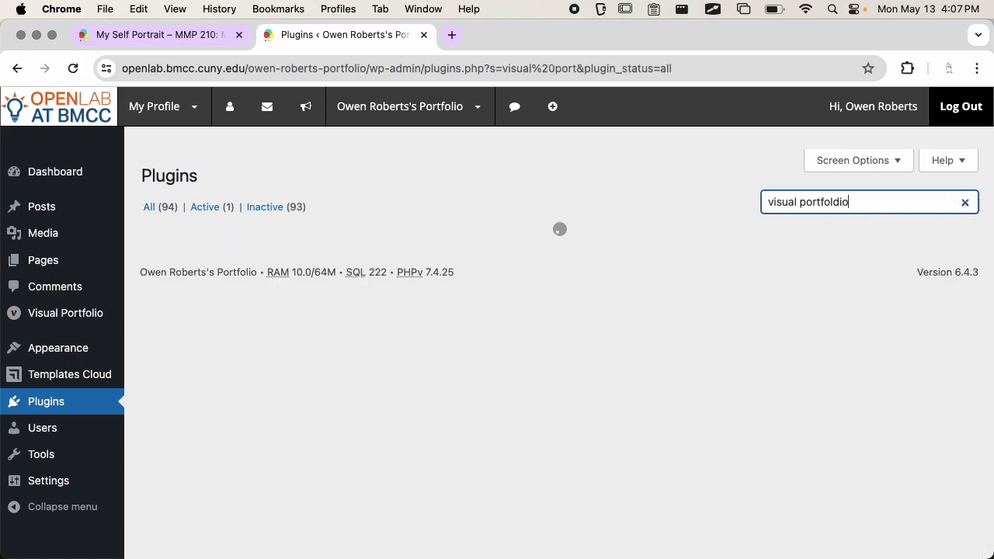
key("BackSpace")
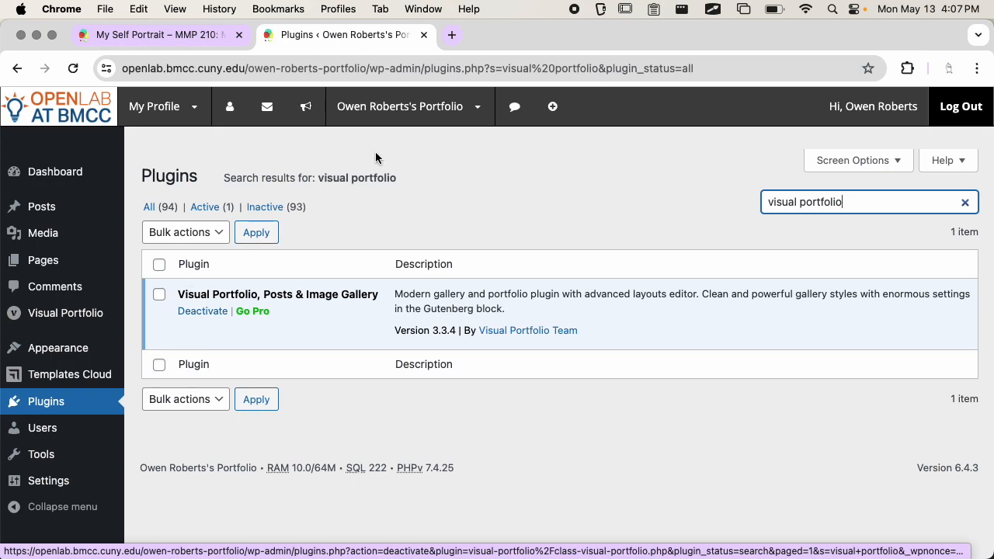
- View the live portfolio site in a new browser tab, examine its course gallery and navigation links, and return to the plugins page
mouse_move(419, 115)
left_click(408, 142)
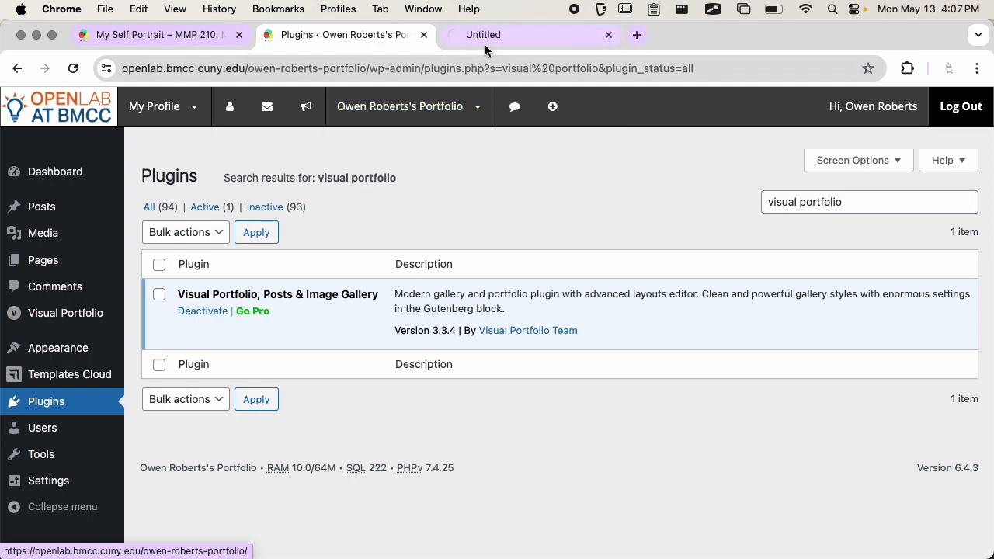
scroll(489, 276, "down", 3)
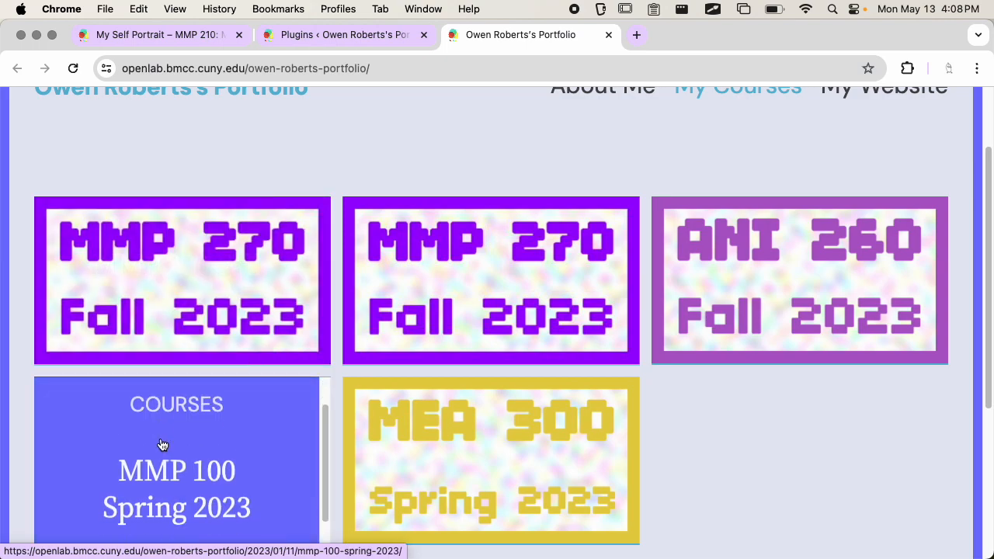
scroll(721, 419, "down", 4)
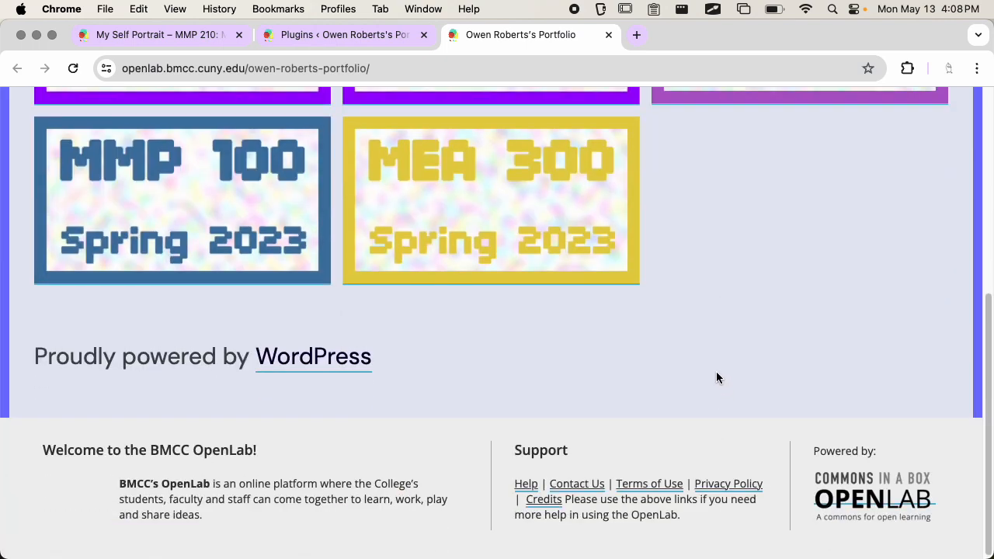
scroll(715, 372, "up", 3)
scroll(715, 377, "up", 2)
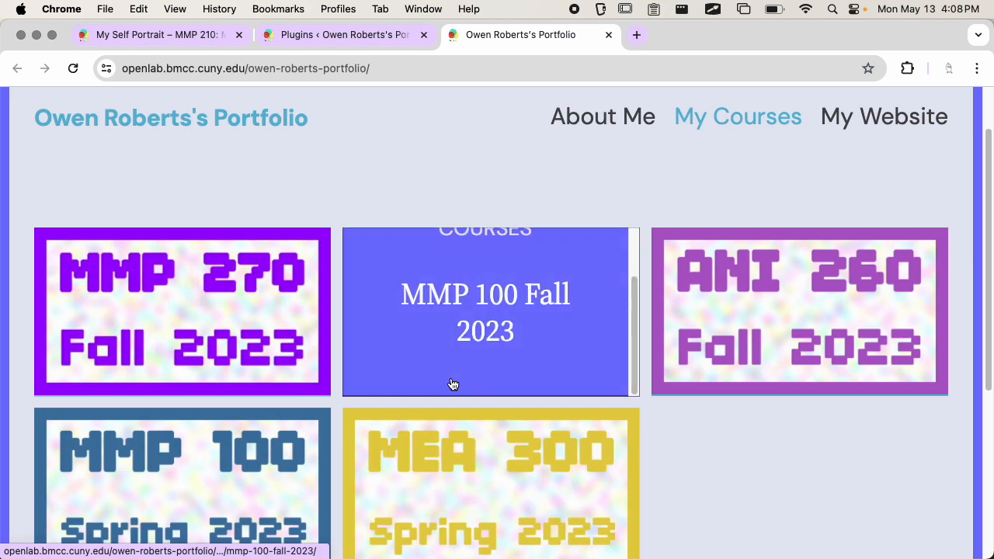
scroll(485, 372, "up", 2)
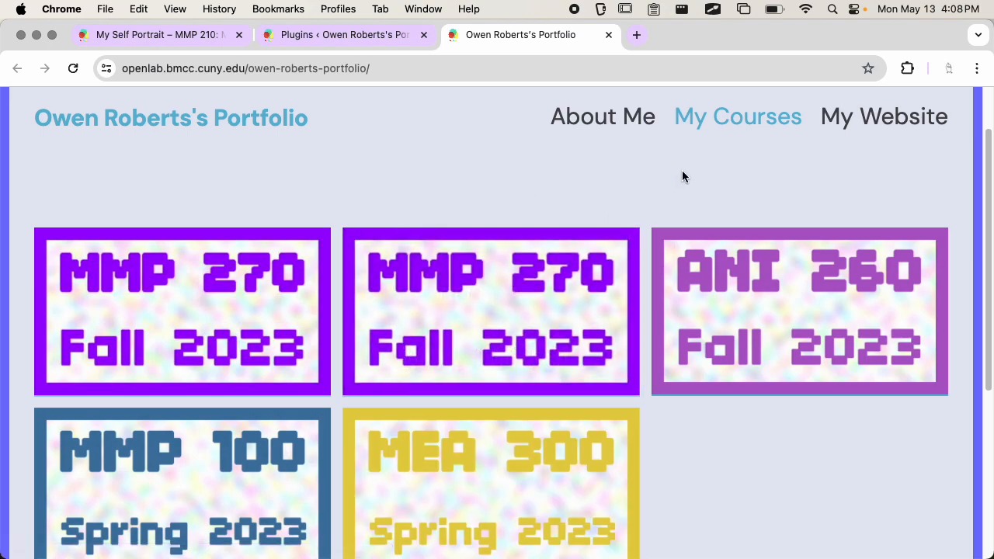
scroll(682, 181, "up", 2)
mouse_move(753, 199)
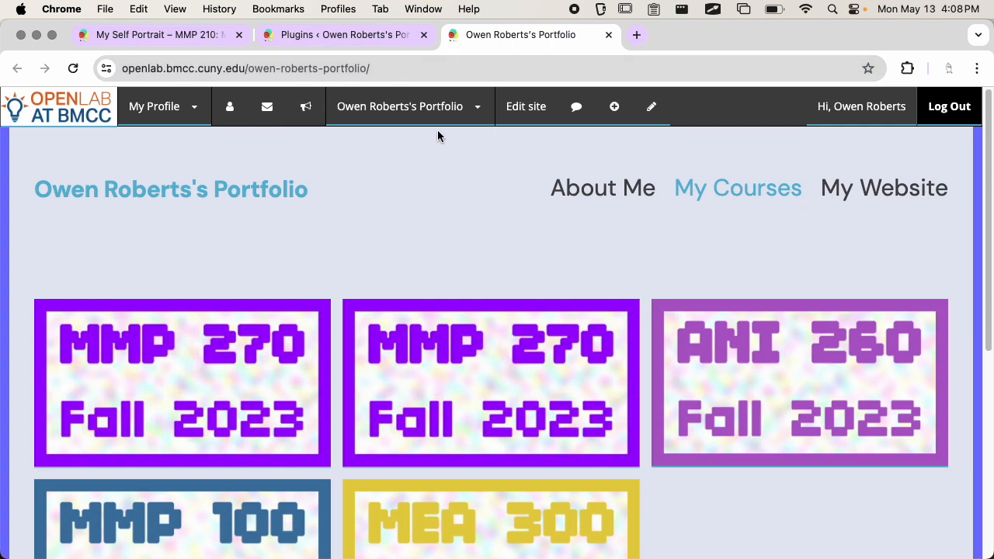
left_click(330, 36)
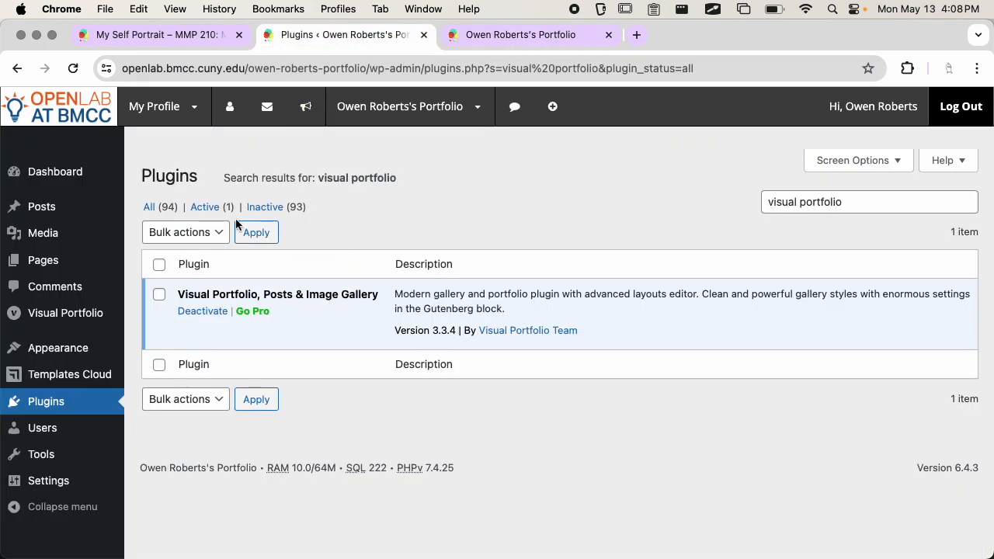
- Open the portfolio site's list of posts and look through all its entries
left_click(76, 216)
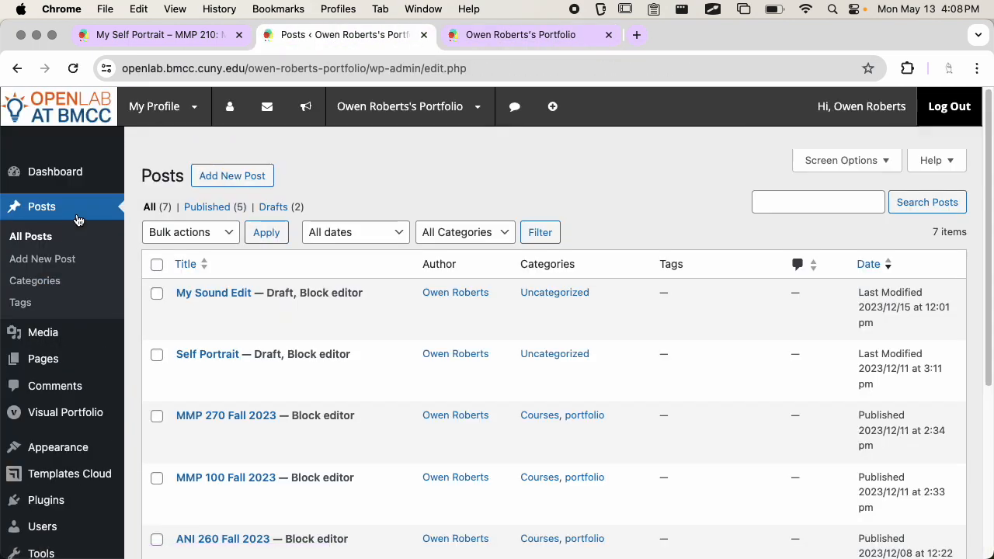
scroll(339, 302, "down", 7)
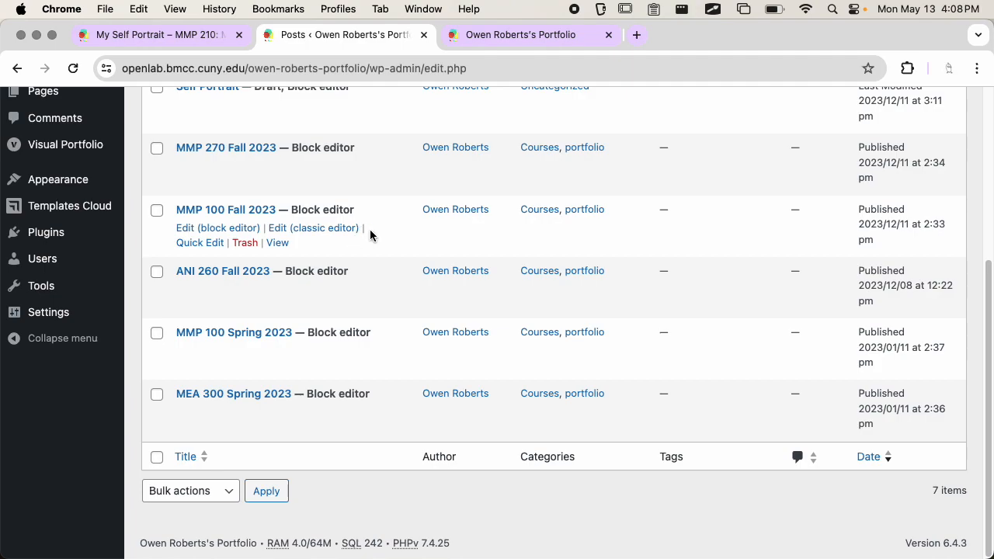
scroll(370, 231, "up", 7)
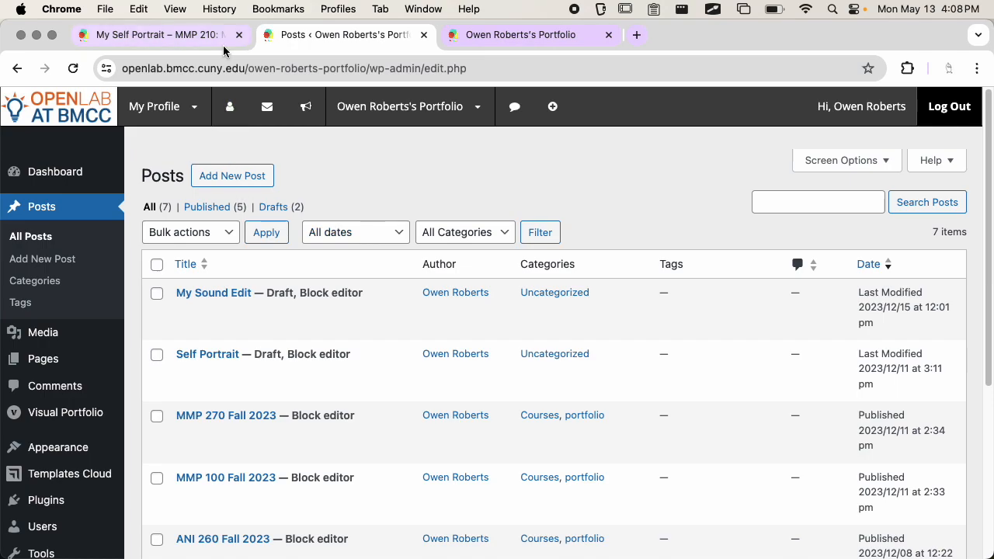
- Review the My Self Portrait course post and its Add to Portfolio options, follow the citation's entry link, and return to the author's posts
left_click(167, 34)
scroll(430, 223, "down", 3)
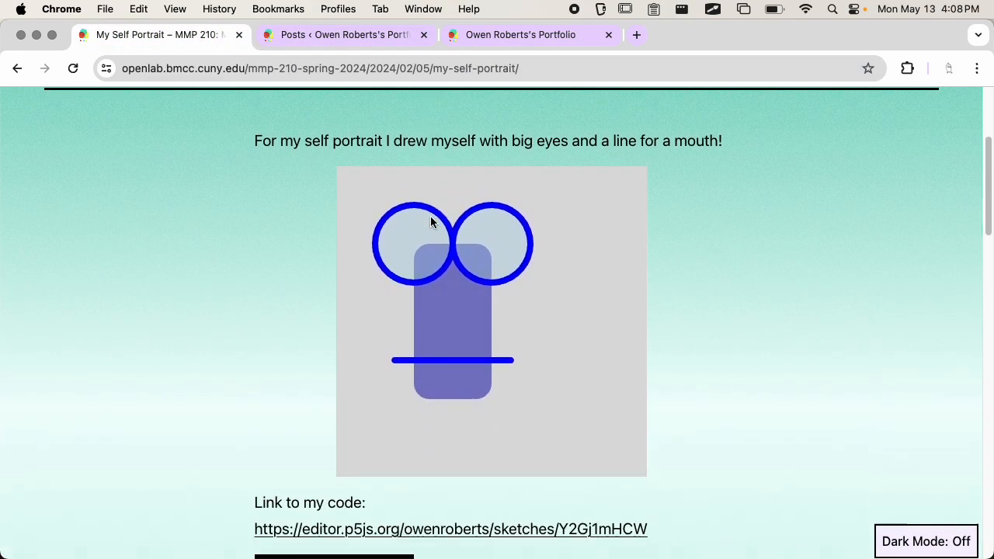
scroll(355, 310, "down", 2)
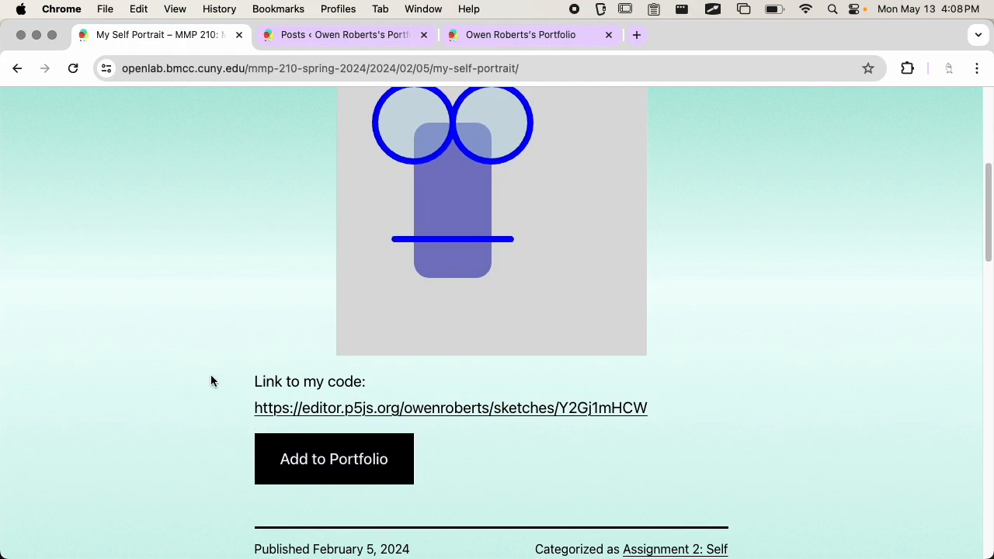
scroll(210, 373, "down", 2)
left_click(361, 395)
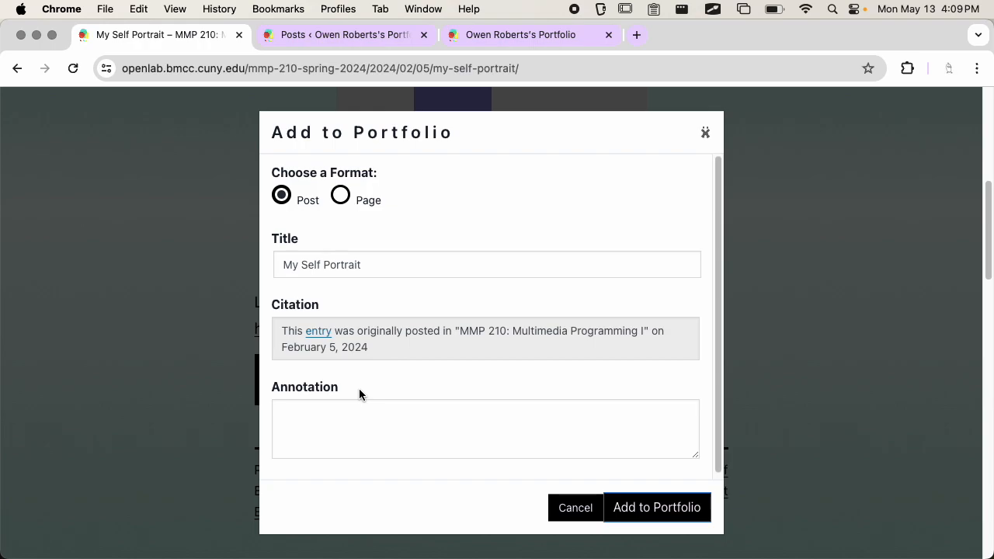
scroll(529, 307, "down", 1)
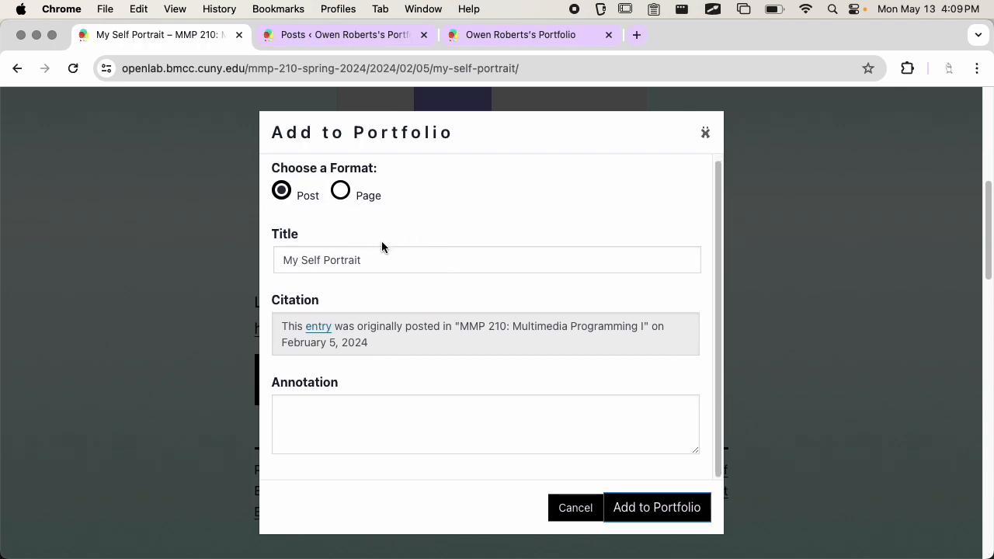
left_click(323, 329)
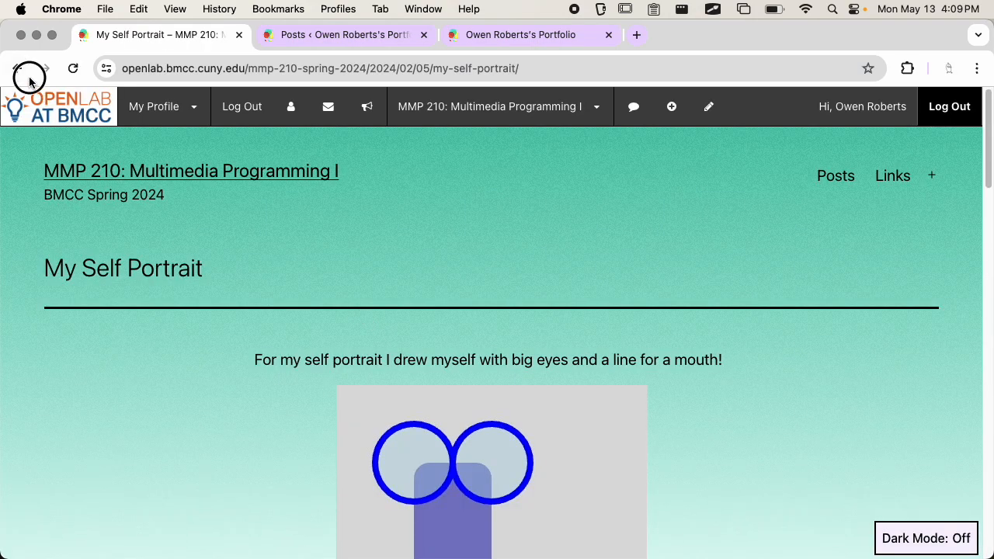
left_click(28, 76)
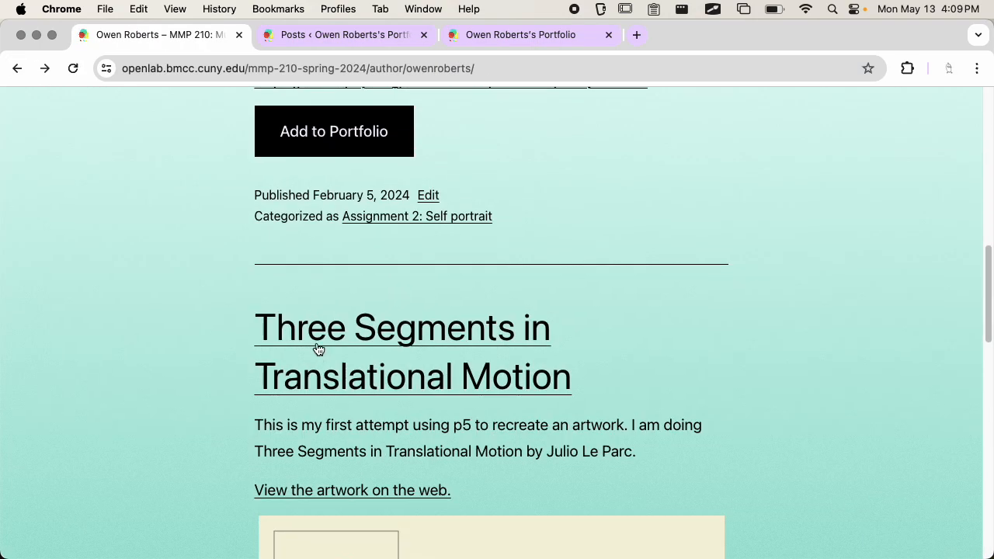
- Add the My Self Portrait course entry to the portfolio in Post format, titled My Self Portrait, without an annotation
left_click(315, 134)
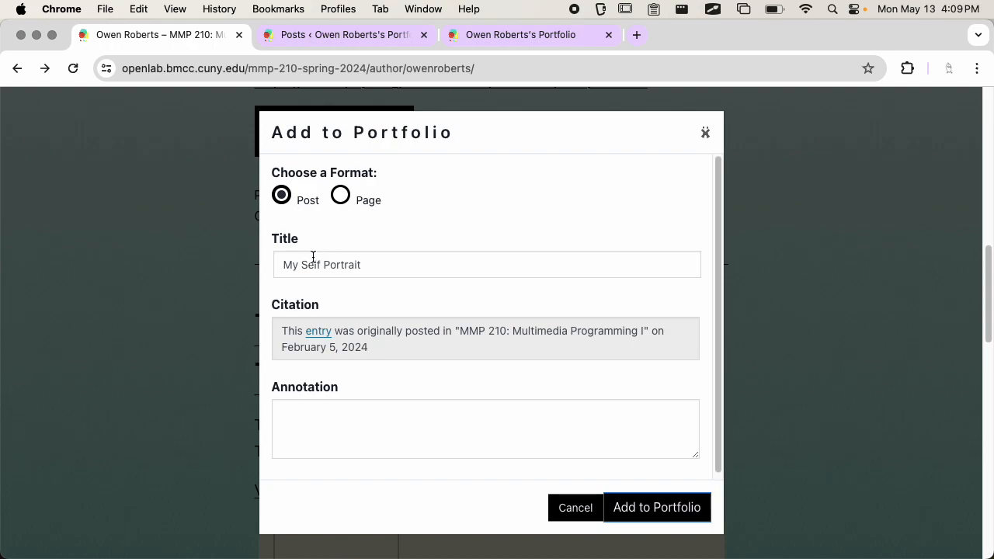
scroll(407, 377, "down", 1)
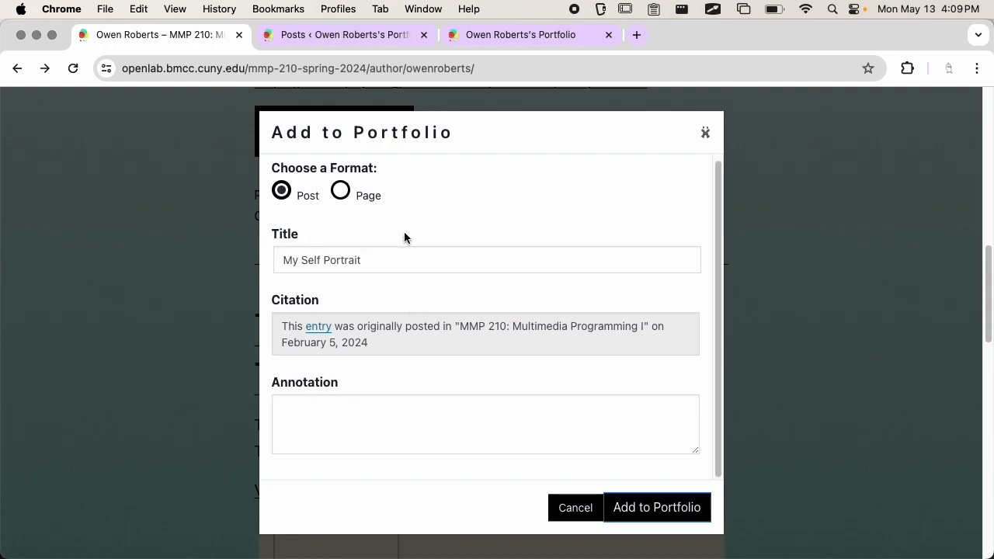
left_click(645, 510)
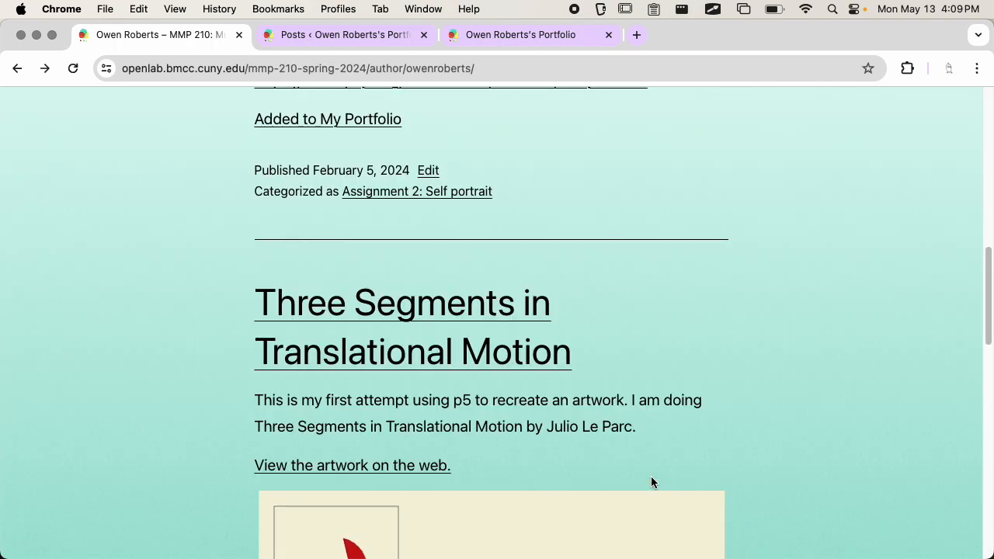
- Refresh the portfolio site's posts list and open the My Self Portrait draft for editing
left_click(342, 34)
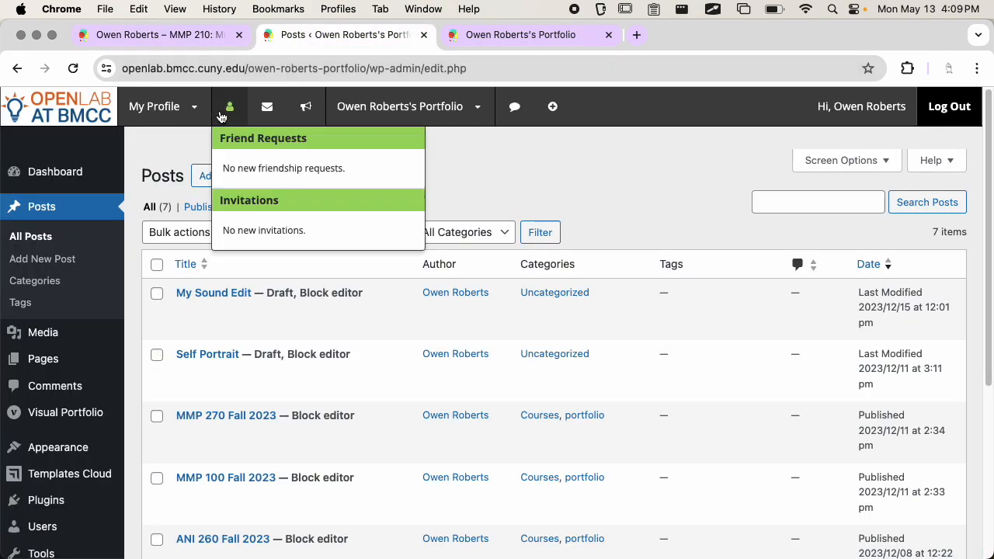
left_click(74, 68)
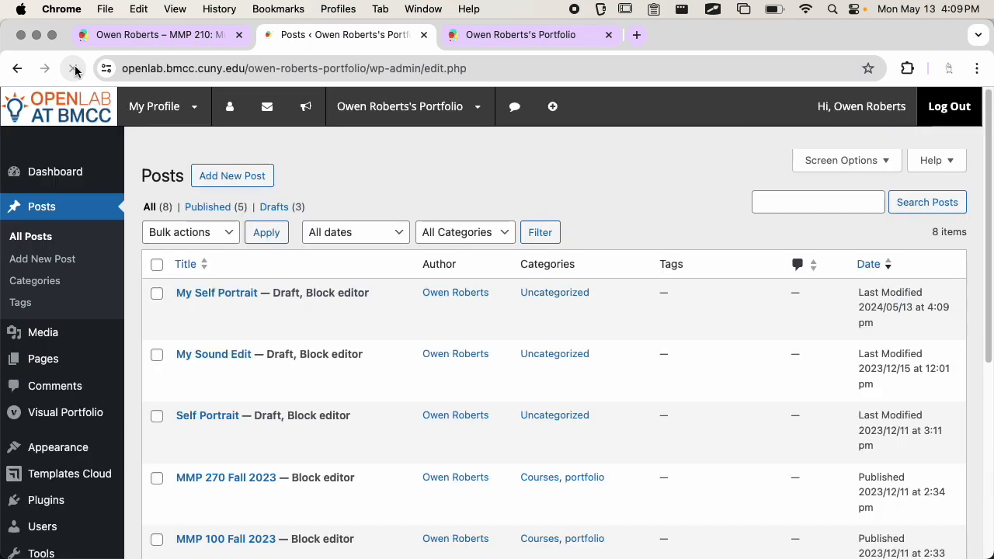
mouse_move(244, 304)
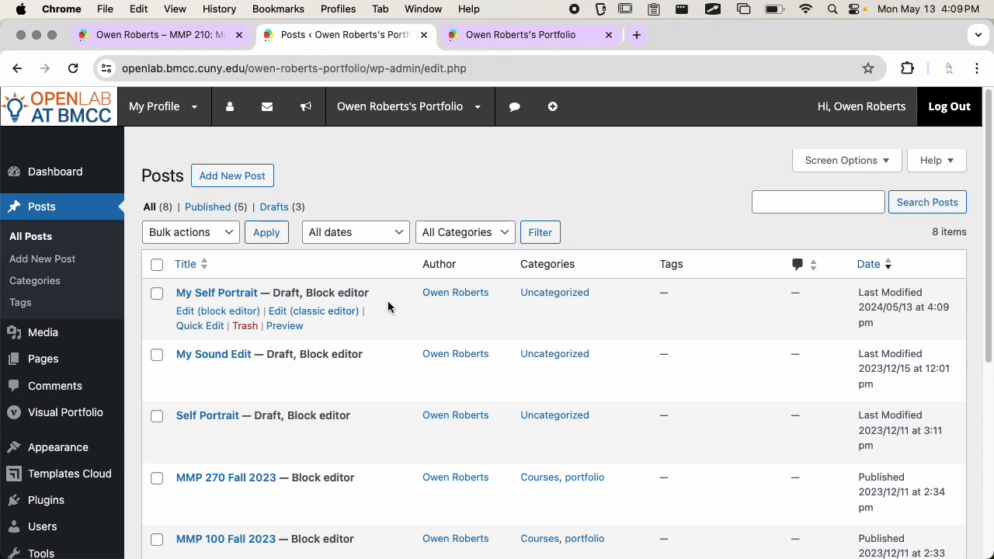
left_click(225, 299)
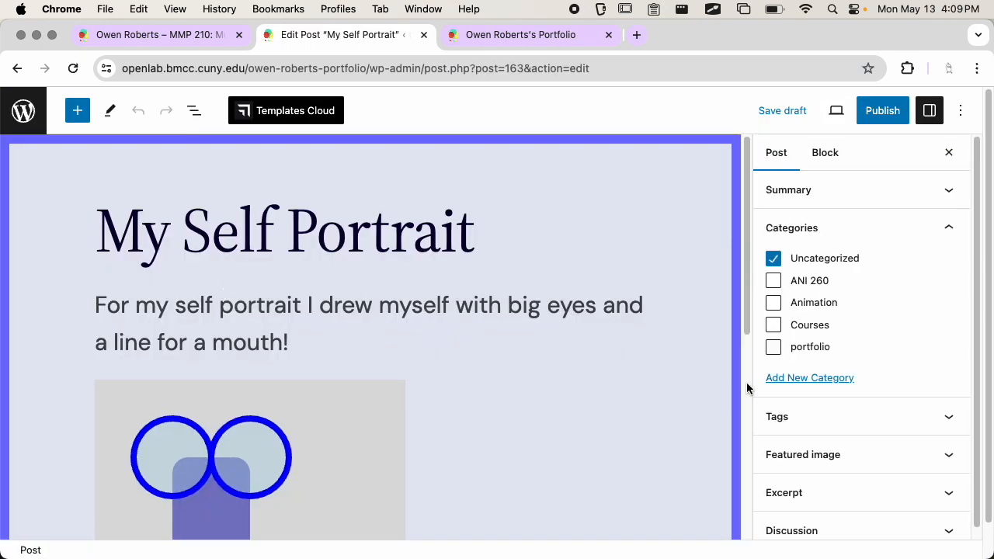
- Collapse the draft's category settings, expand its featured image settings, and look over the image in the post
left_click(842, 229)
left_click(840, 311)
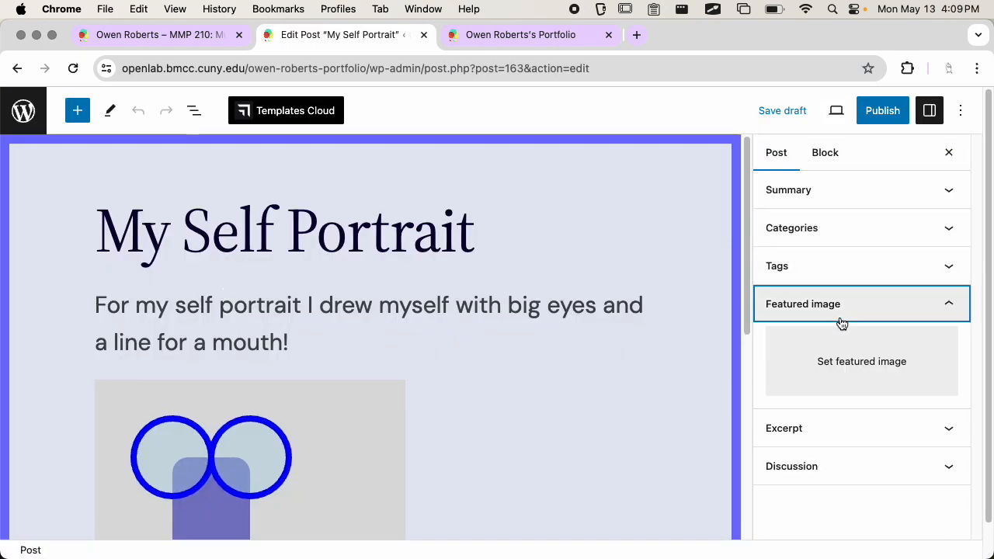
scroll(628, 360, "down", 3)
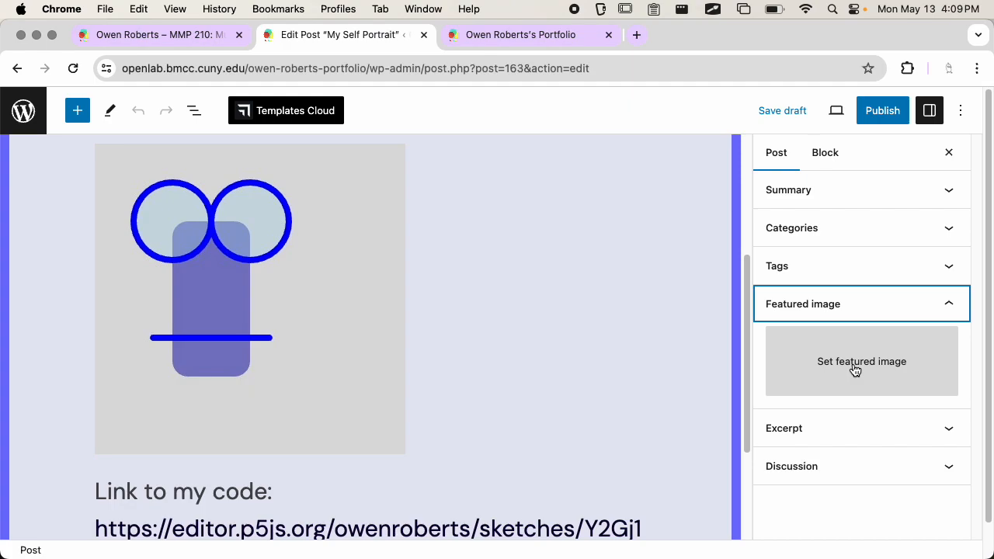
scroll(647, 365, "up", 1)
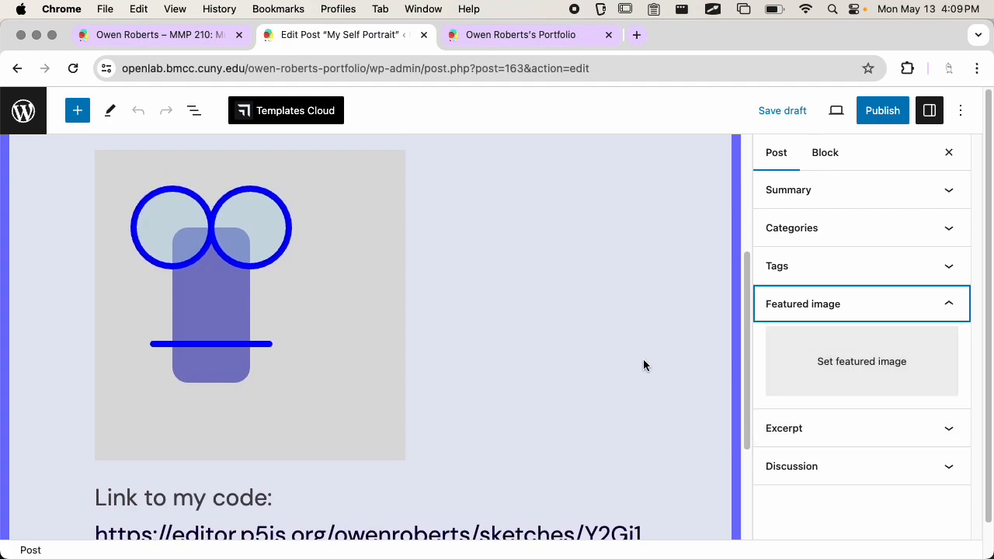
- Save the portrait image from the My Self Portrait course post to the Desktop and select self-portrait-1.jpg in Finder
left_click(203, 35)
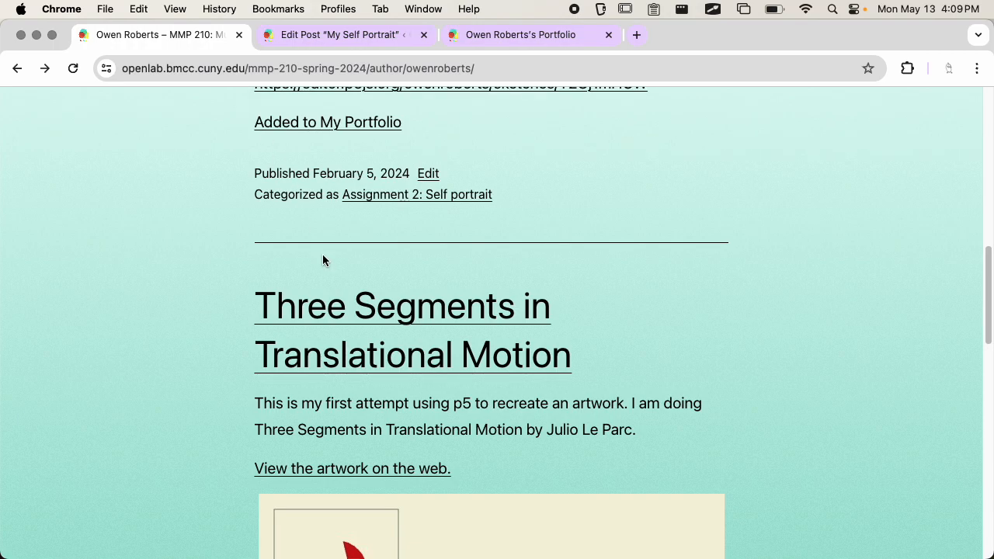
scroll(342, 268, "up", 10)
scroll(368, 286, "down", 3)
left_click(366, 138)
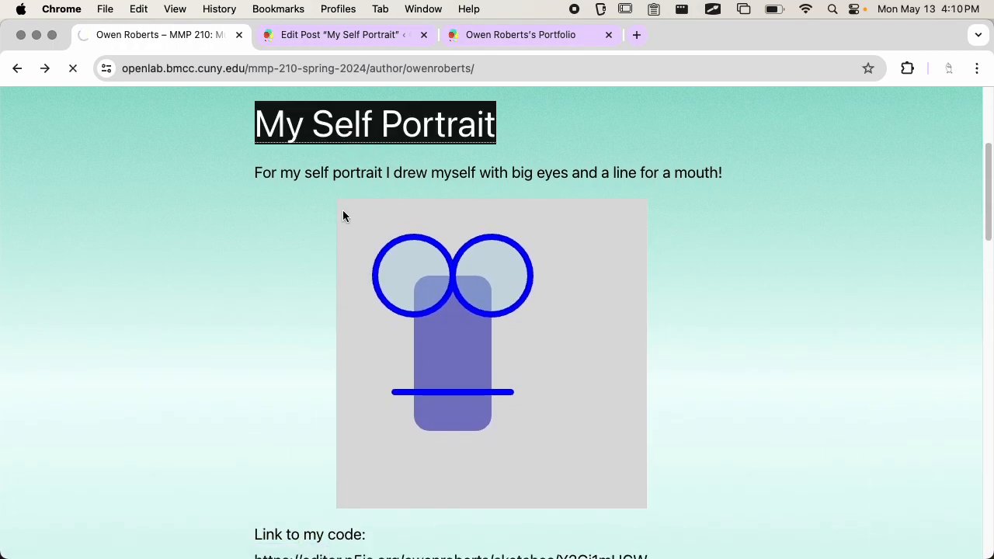
scroll(450, 278, "down", 5)
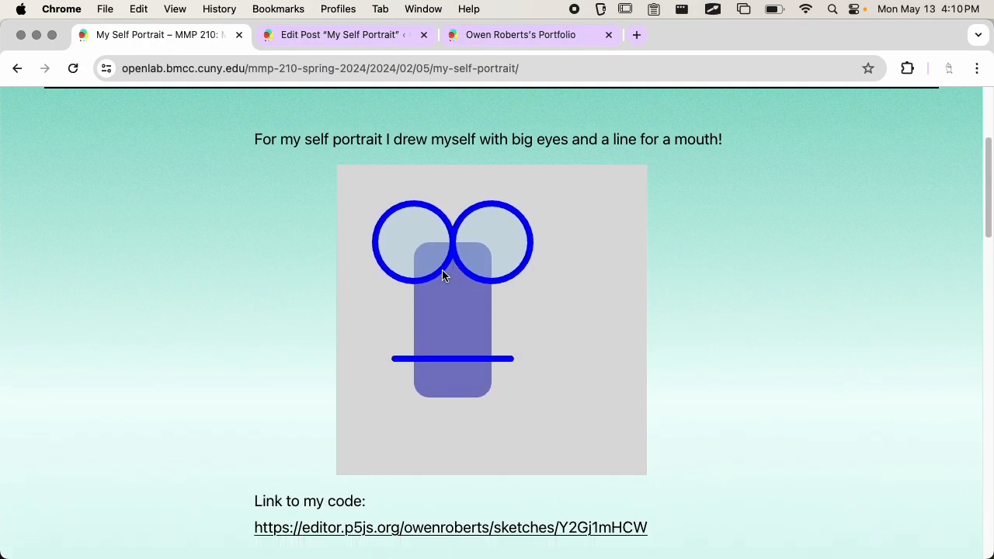
left_click_drag(443, 276, 103, 147)
key("super+Tab")
left_click(222, 214)
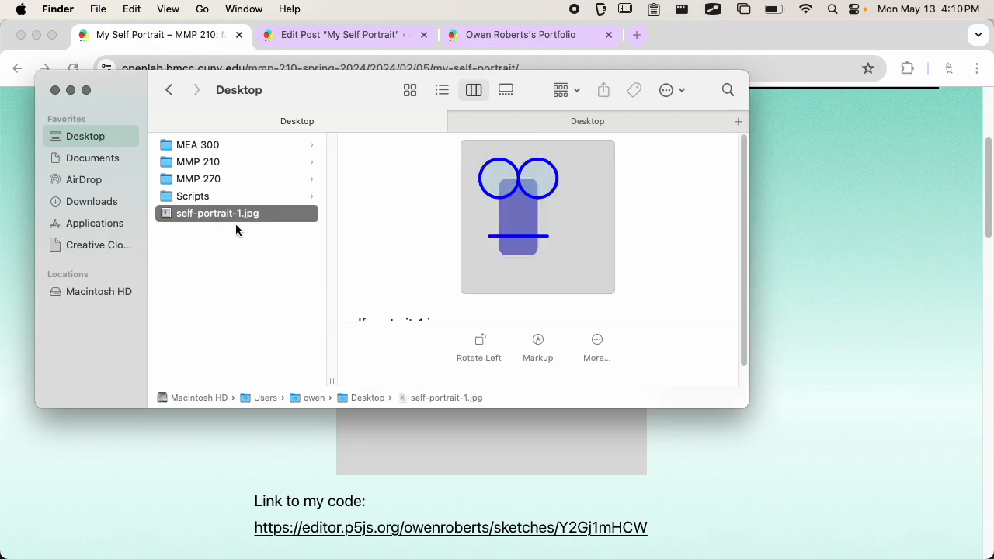
- Return to the My Self Portrait draft and check the featured image choices in the media library without choosing one
left_click(375, 39)
left_click(802, 373)
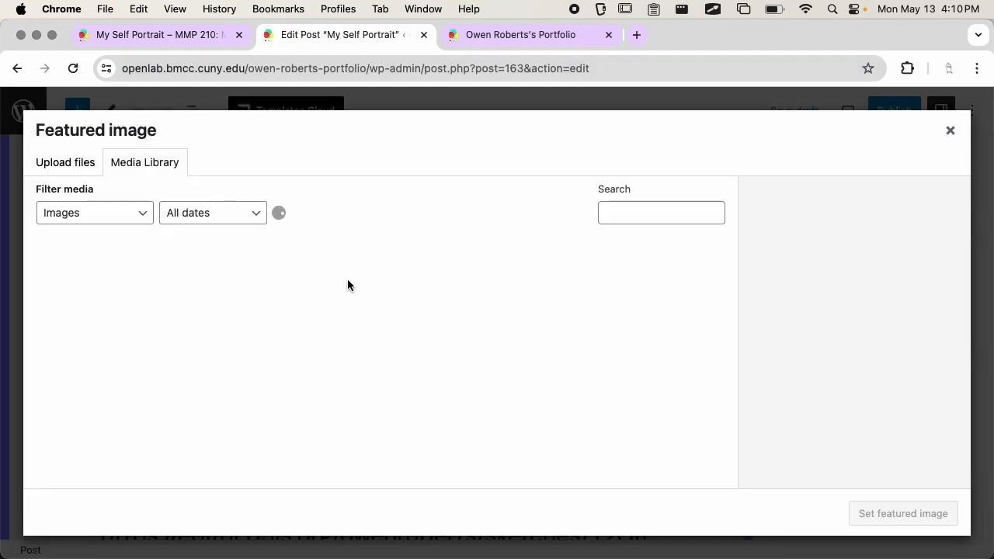
key("super+Tab")
key("super+Tab")
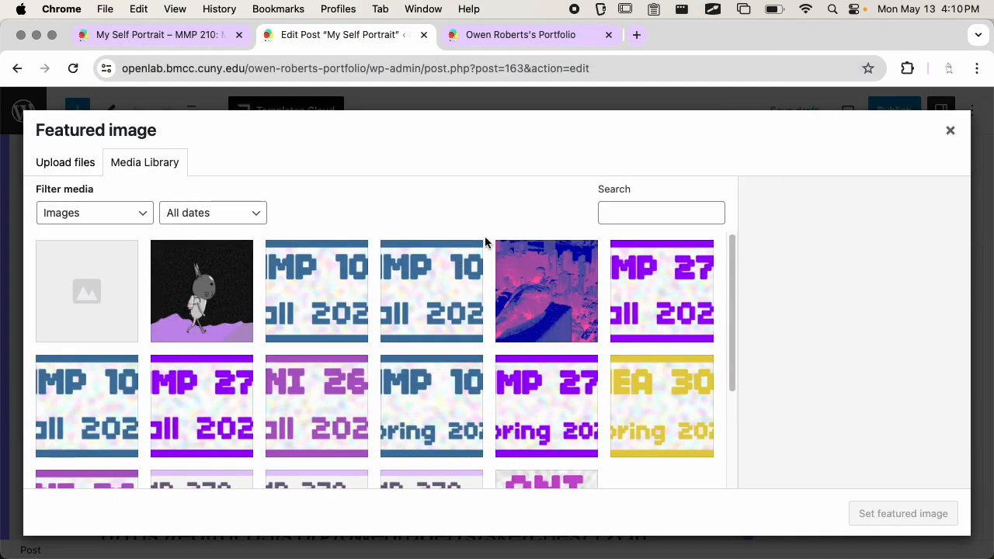
left_click(954, 130)
scroll(449, 290, "up", 3)
scroll(315, 325, "down", 2)
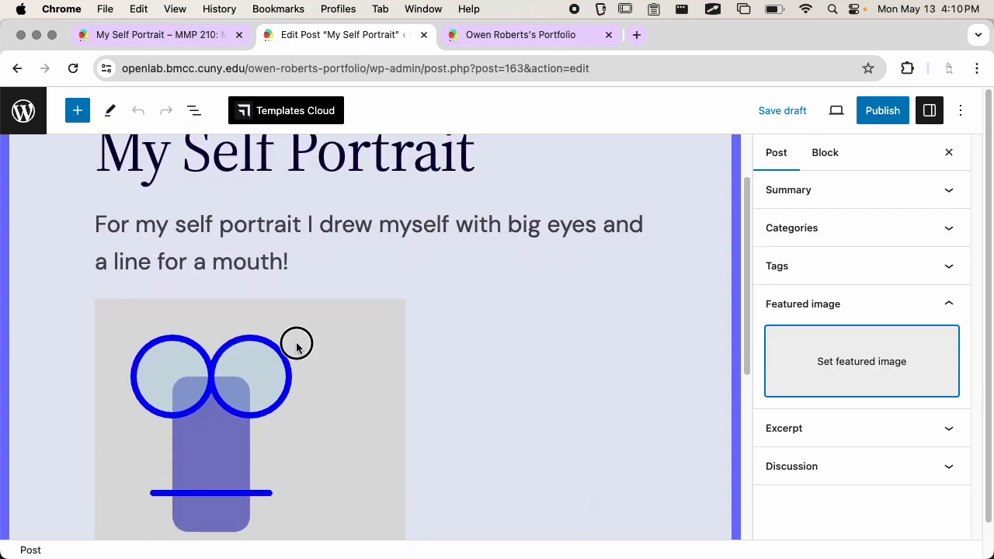
- Select the self-portrait image in the draft, look through its block settings, and return to the post settings
left_click(484, 349)
scroll(811, 506, "down", 5)
left_click(812, 436)
scroll(864, 351, "down", 5)
left_click(776, 153)
- Browse the media library for a featured image, inspect placeholder.png, and close the library without setting one
left_click(842, 347)
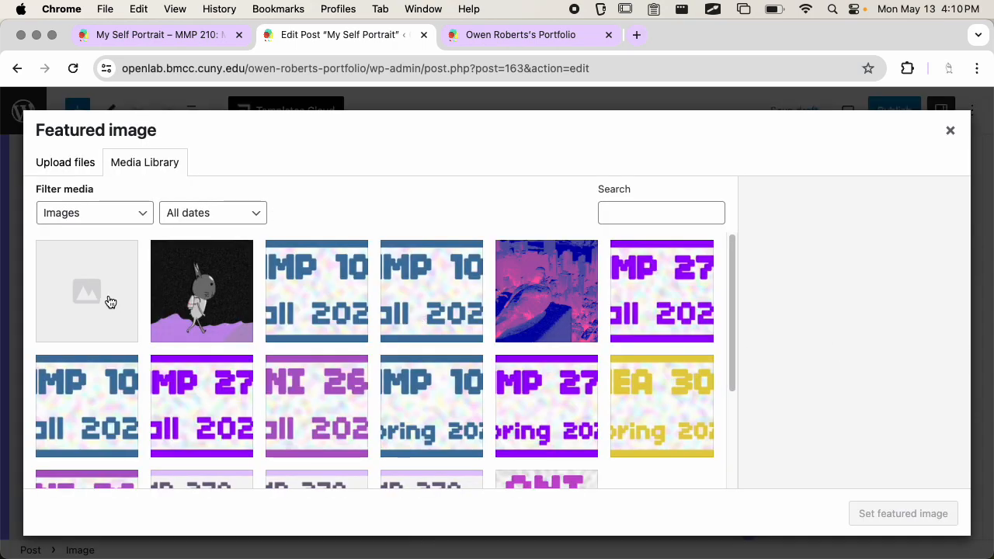
scroll(110, 301, "down", 5)
scroll(184, 317, "up", 5)
left_click(90, 297)
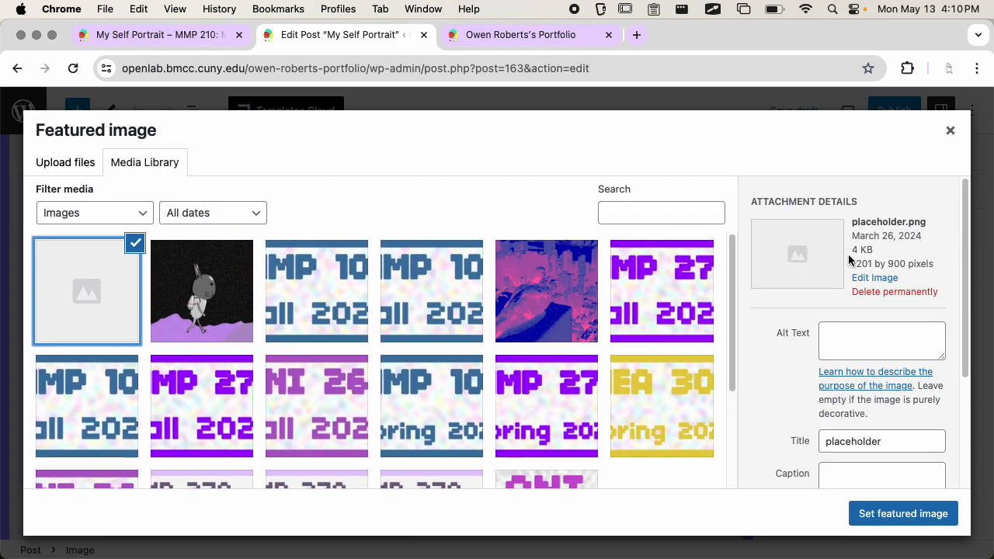
left_click(487, 223)
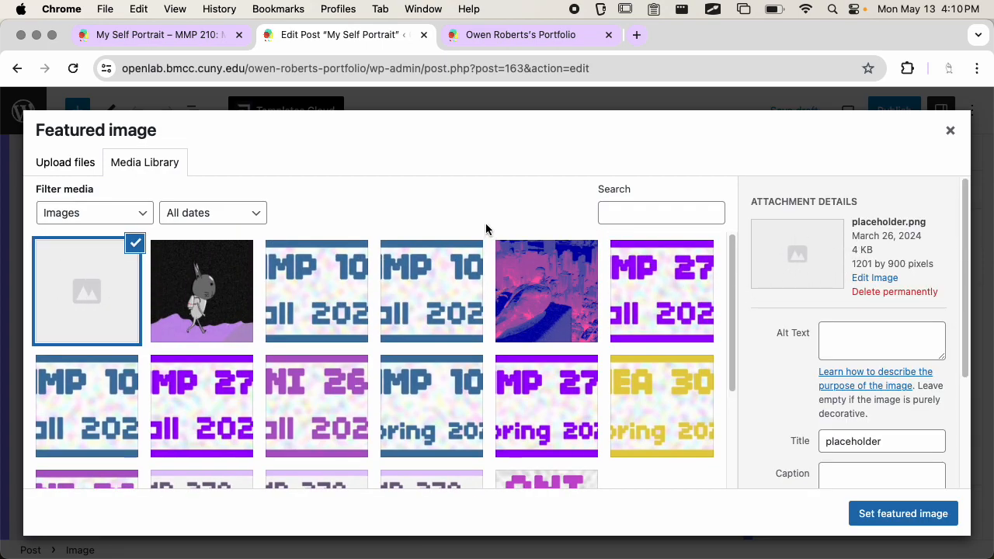
scroll(410, 324, "down", 4)
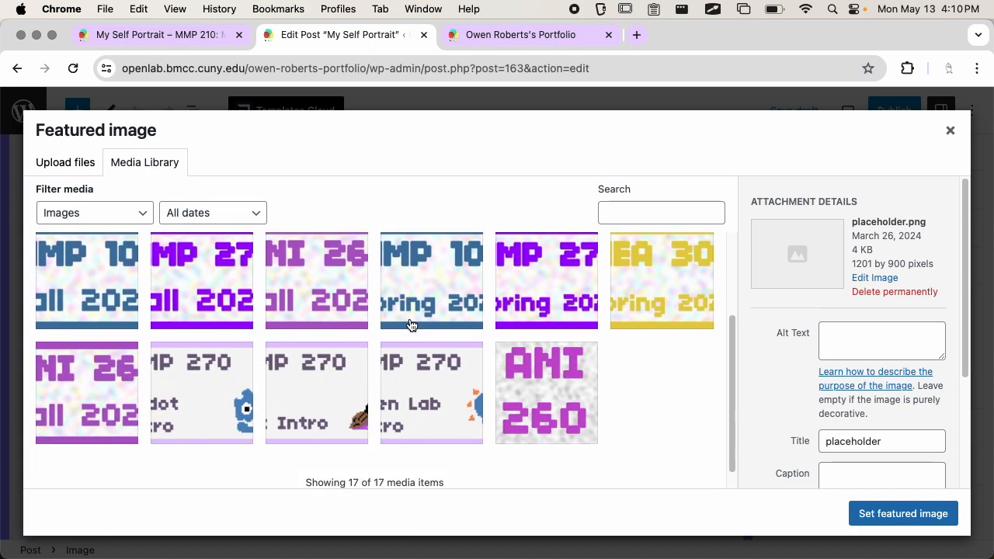
left_click(950, 131)
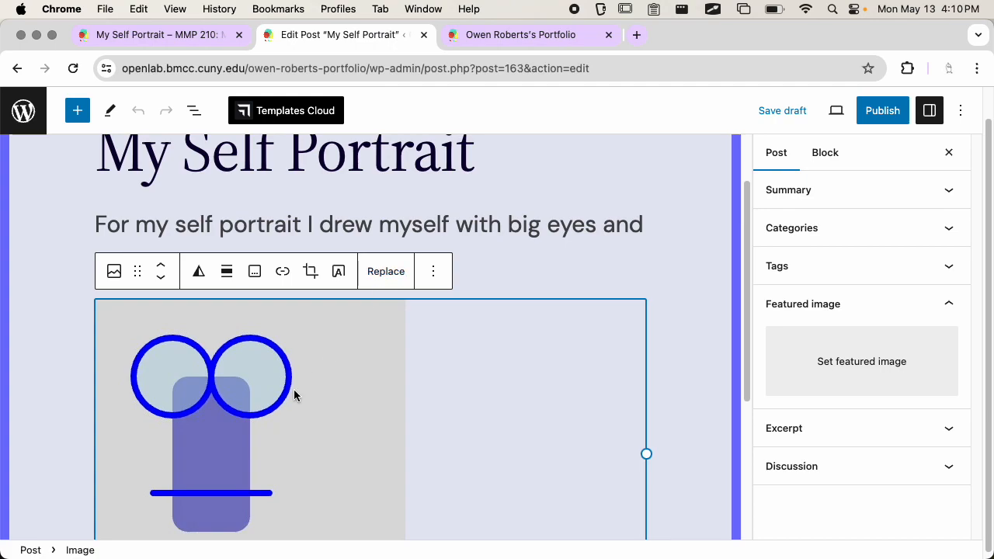
- Reopen the featured image selection for the draft and filter the media library to items uploaded to this post
scroll(295, 392, "down", 3)
scroll(313, 355, "up", 4)
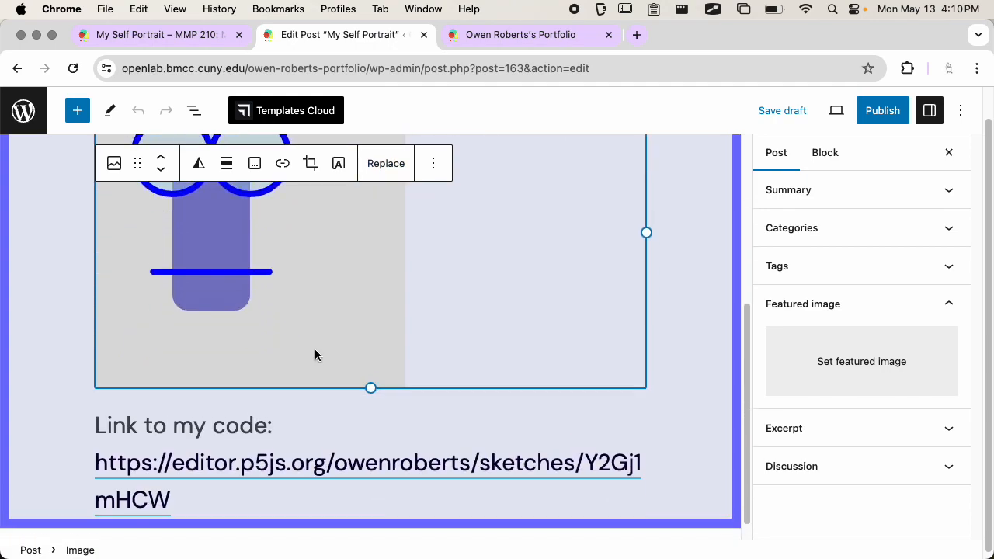
left_click(780, 351)
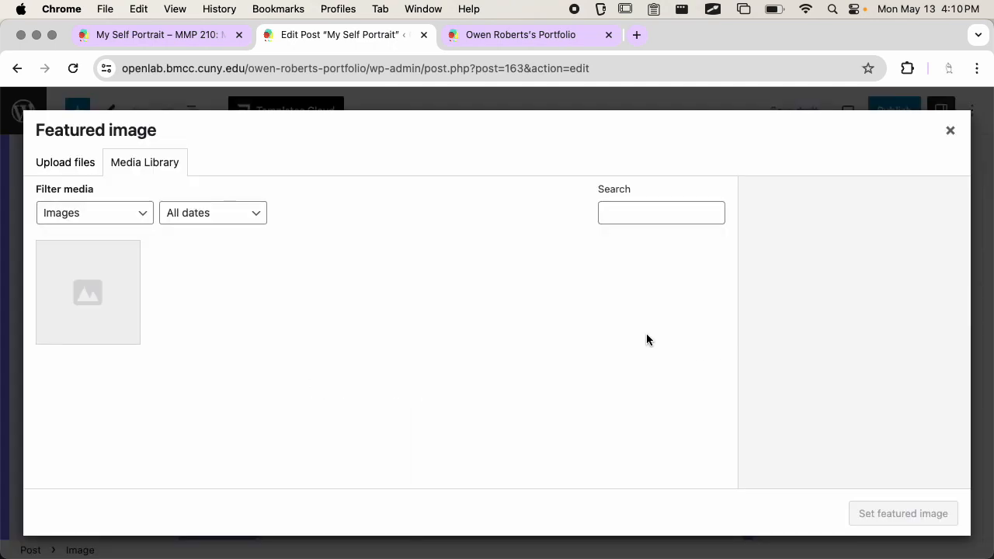
left_click(112, 216)
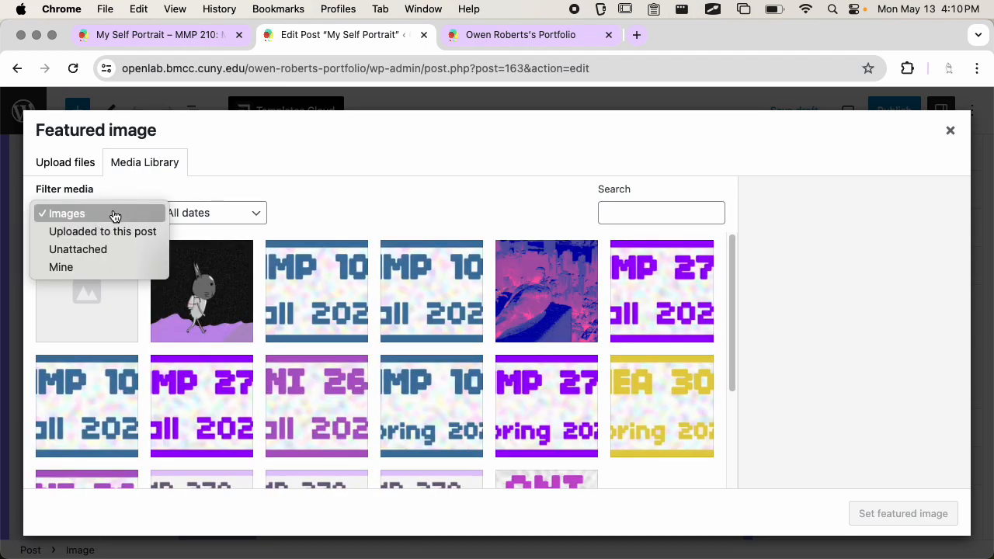
left_click(116, 230)
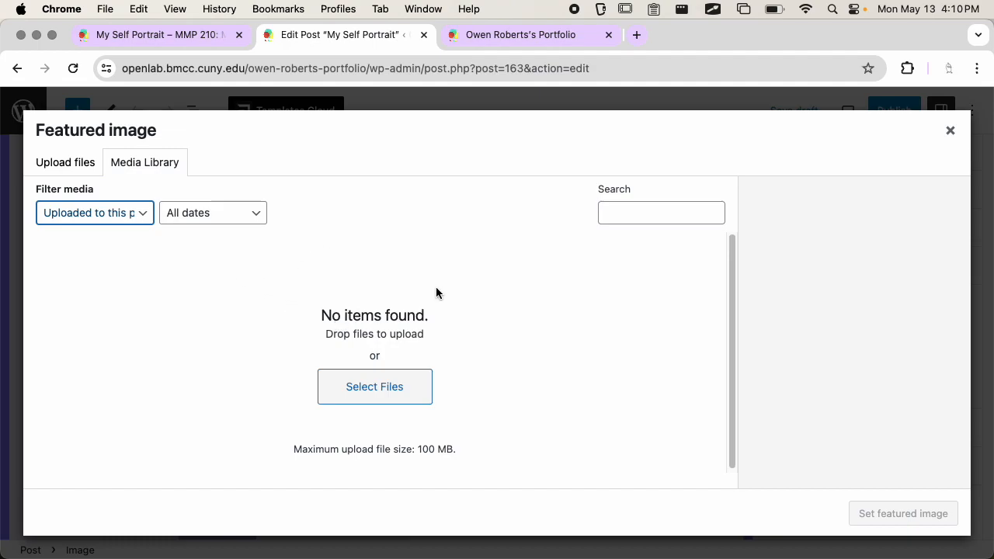
- Upload self-portrait-1.jpg from the computer to the media library and set it as the draft's featured image
key("Tab")
key("super+Tab")
left_click_drag(253, 214, 295, 288)
key("super+Tab")
key("super+Tab")
left_click_drag(267, 214, 506, 346)
key("super+Tab")
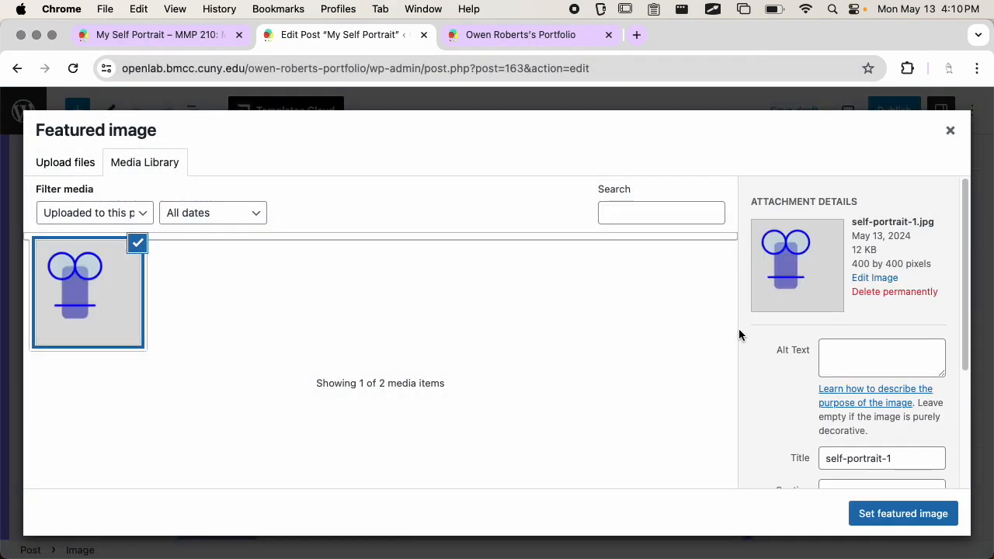
left_click(903, 515)
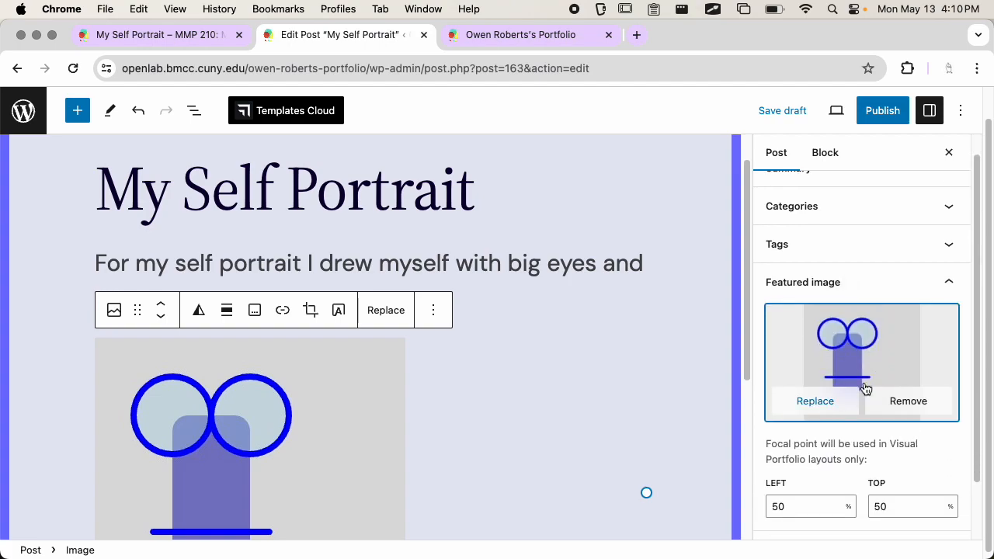
left_click(846, 286)
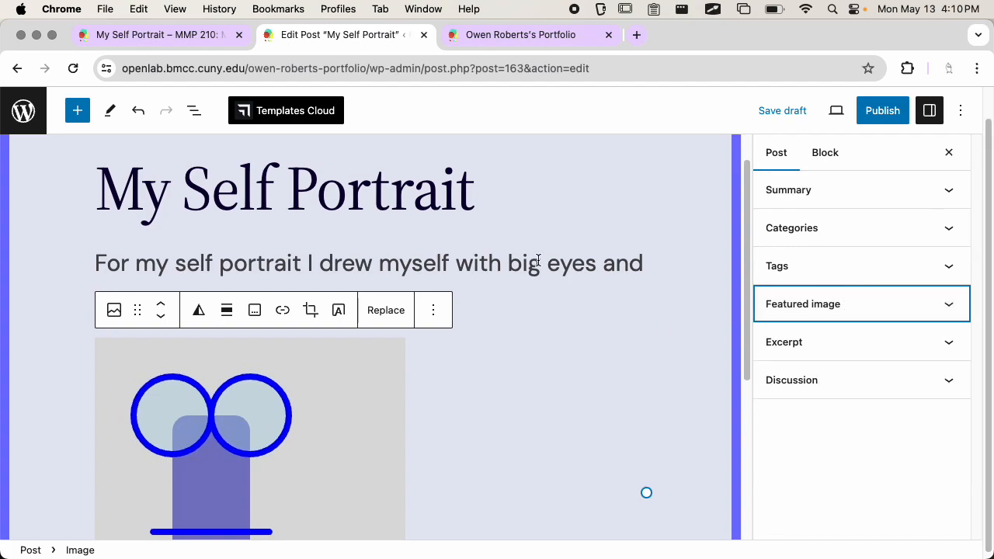
- Review the end of the draft and its custom fields, enlarging the portfolio_citation value to read it in full
scroll(589, 370, "down", 5)
triple_click(395, 436)
left_click(395, 500)
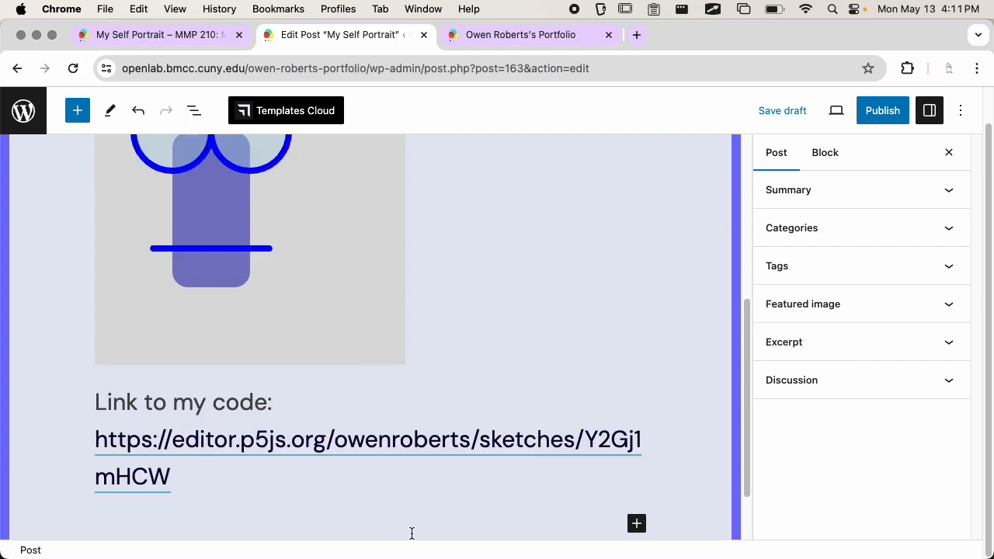
scroll(584, 432, "down", 2)
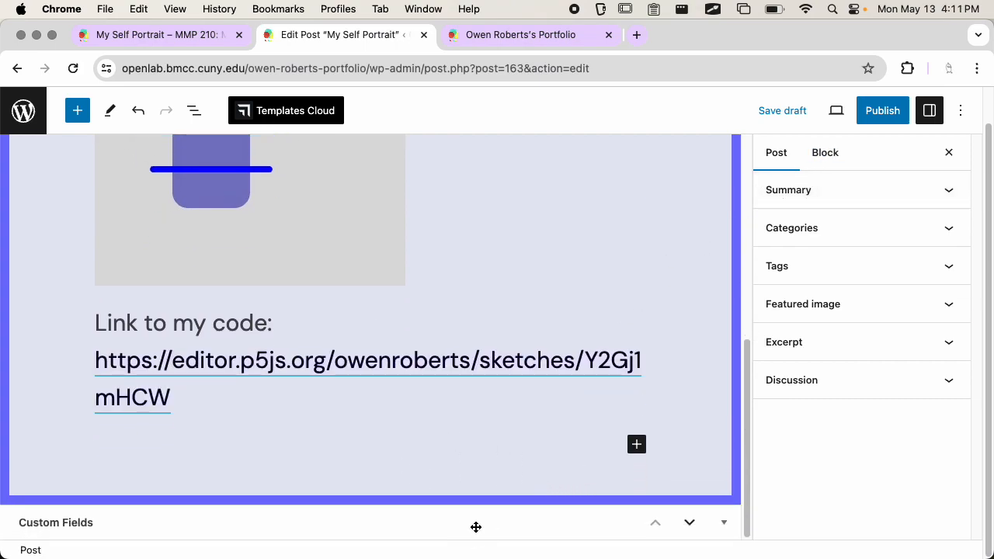
scroll(440, 412, "down", 10)
scroll(329, 347, "up", 1)
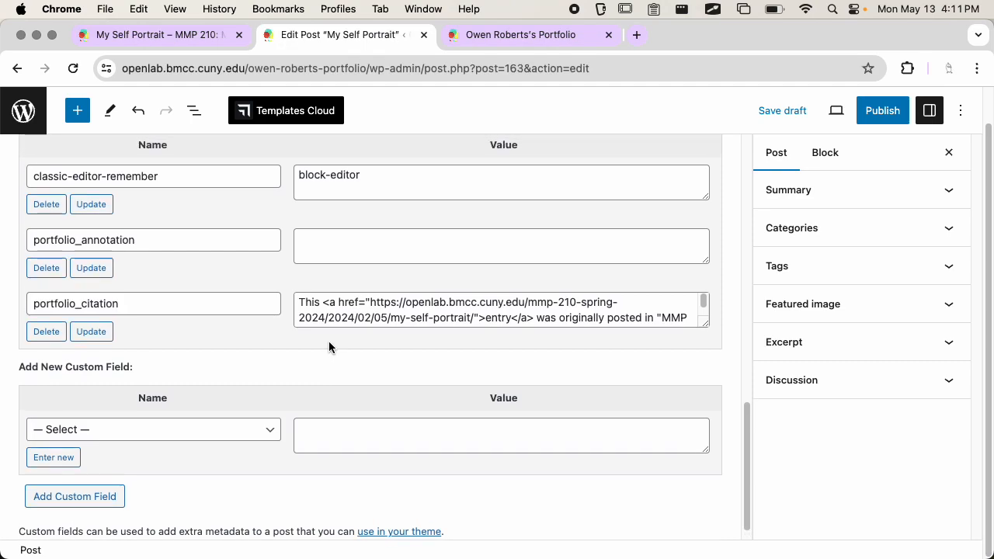
left_click_drag(706, 324, 722, 433)
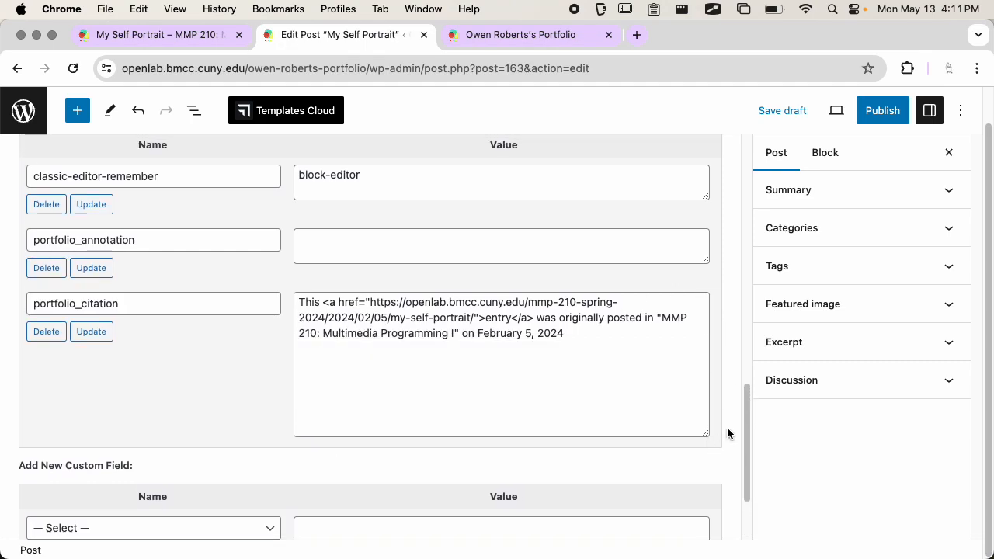
- Preview the draft in a new tab and examine the featured image, the citation line below the title, and the content
left_click(836, 113)
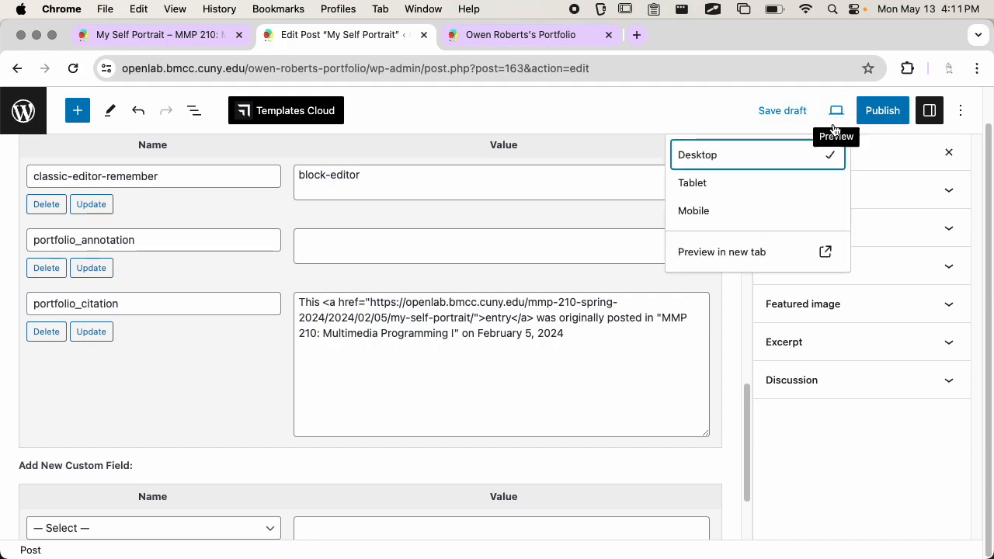
left_click(764, 247)
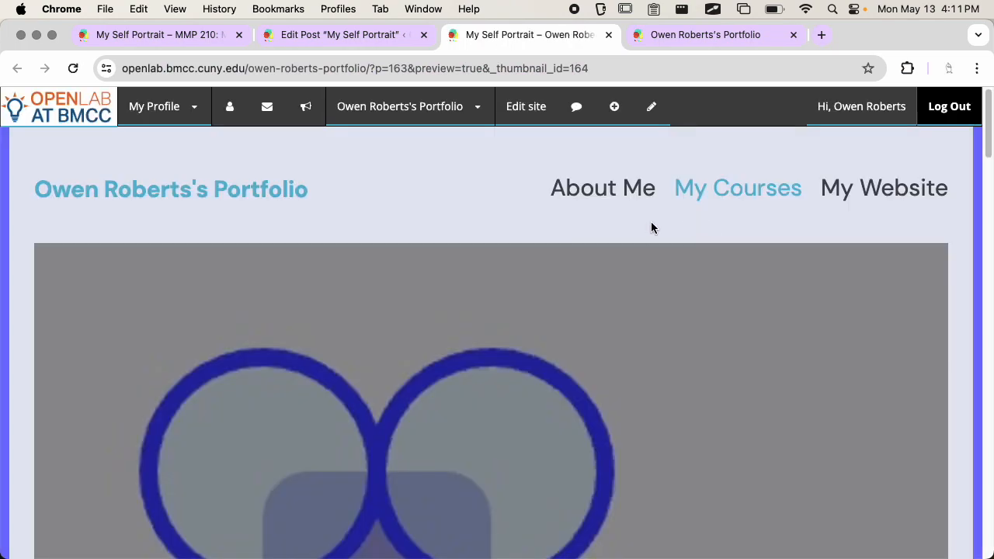
scroll(534, 255, "down", 10)
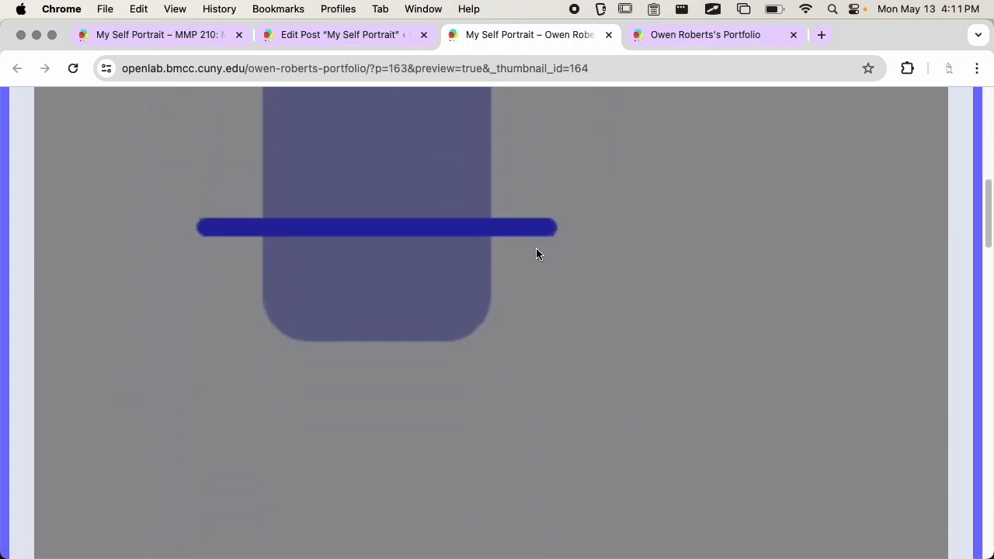
scroll(538, 254, "down", 3)
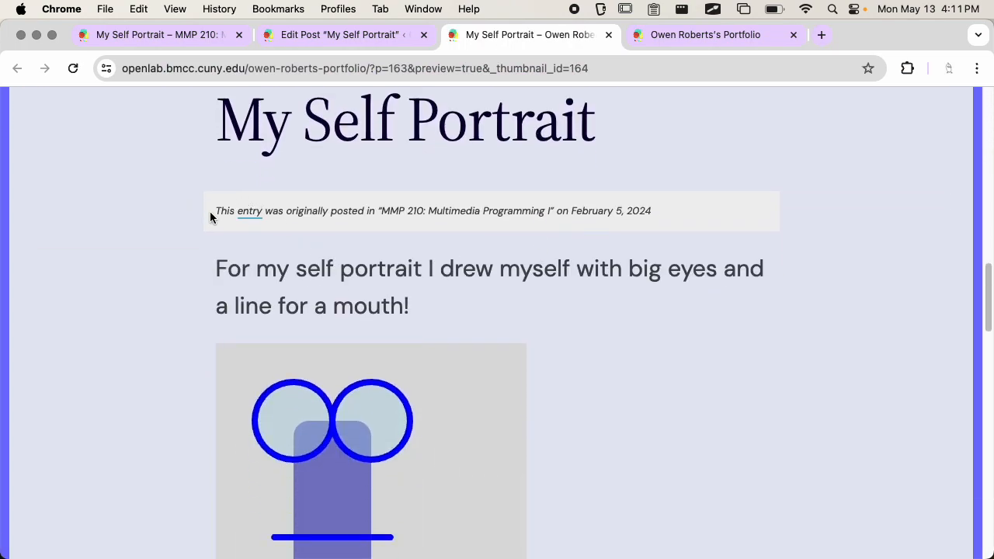
triple_click(696, 207)
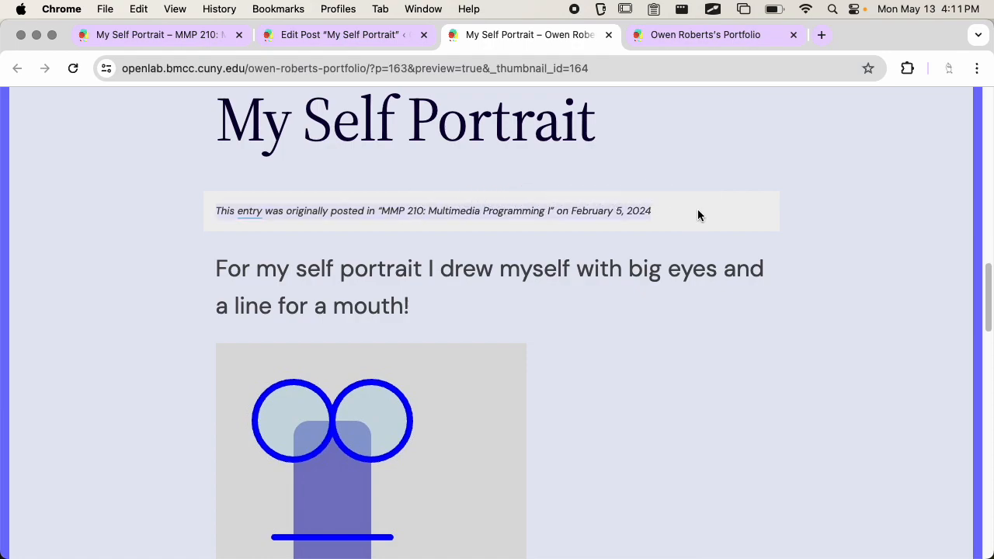
left_click(342, 223)
scroll(381, 249, "down", 10)
scroll(411, 296, "up", 5)
- Return to the draft, delete its portfolio_citation custom field, and publish the post
left_click(328, 34)
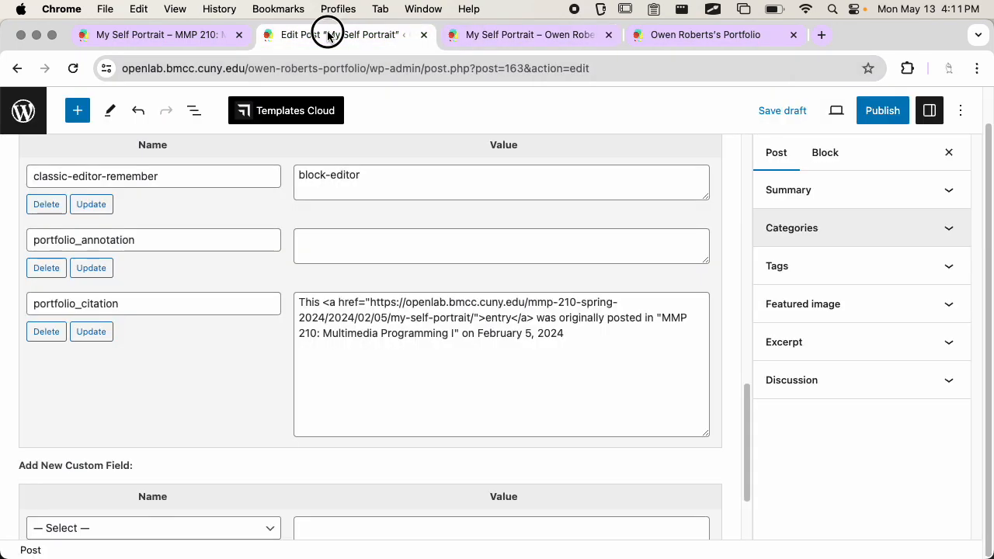
left_click(47, 331)
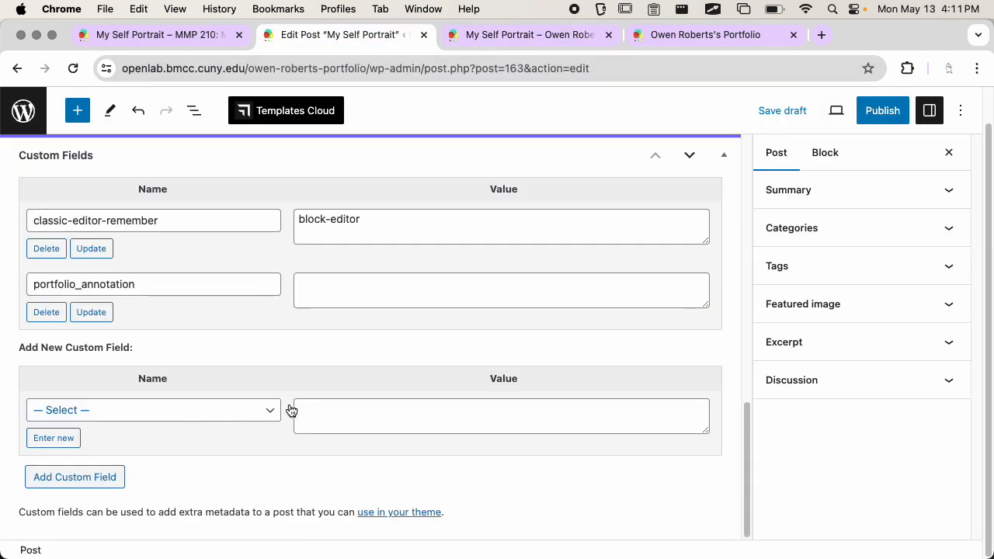
left_click(882, 111)
left_click(821, 179)
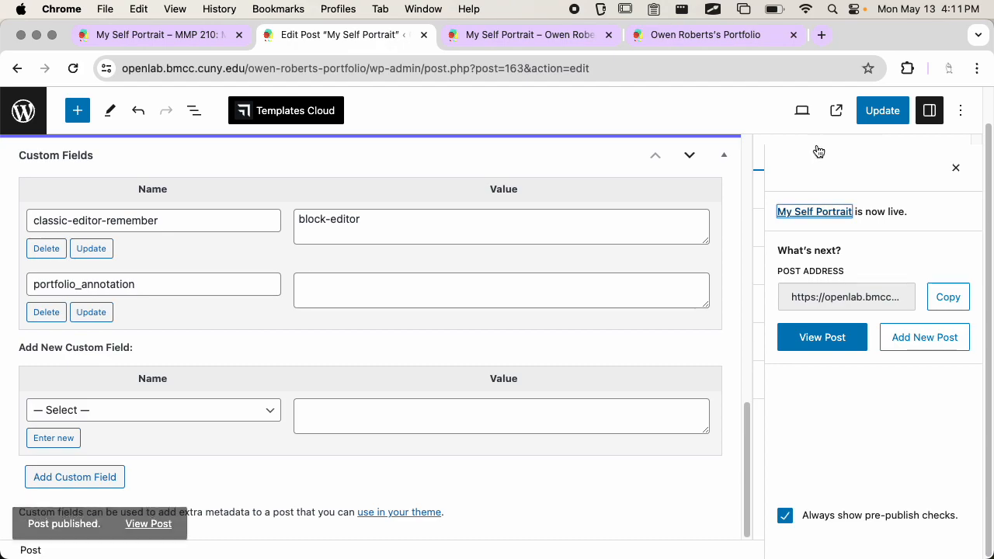
- View the published My Self Portrait post and look through the whole page
left_click(820, 111)
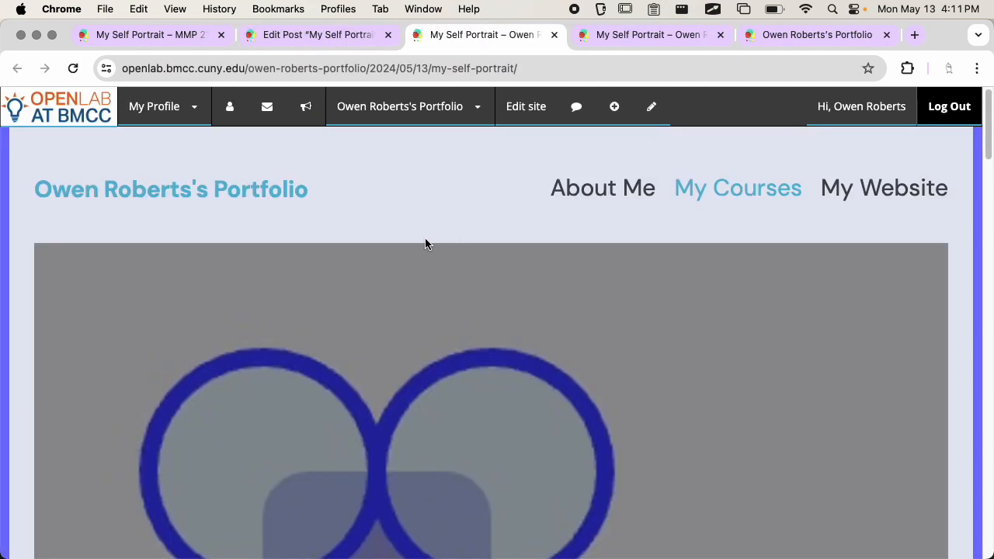
scroll(404, 259, "down", 10)
scroll(133, 260, "down", 15)
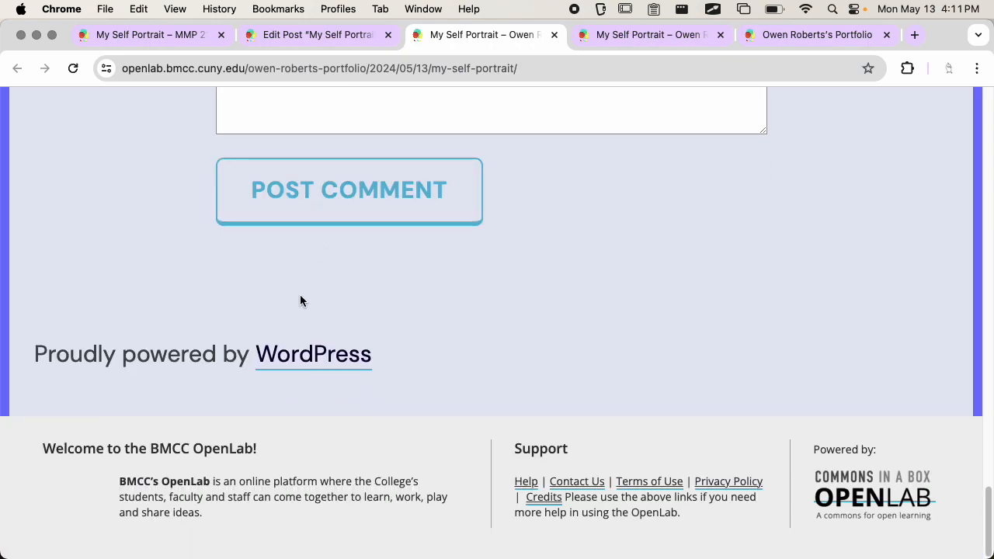
scroll(311, 287, "up", 8)
scroll(161, 266, "down", 5)
scroll(166, 278, "up", 20)
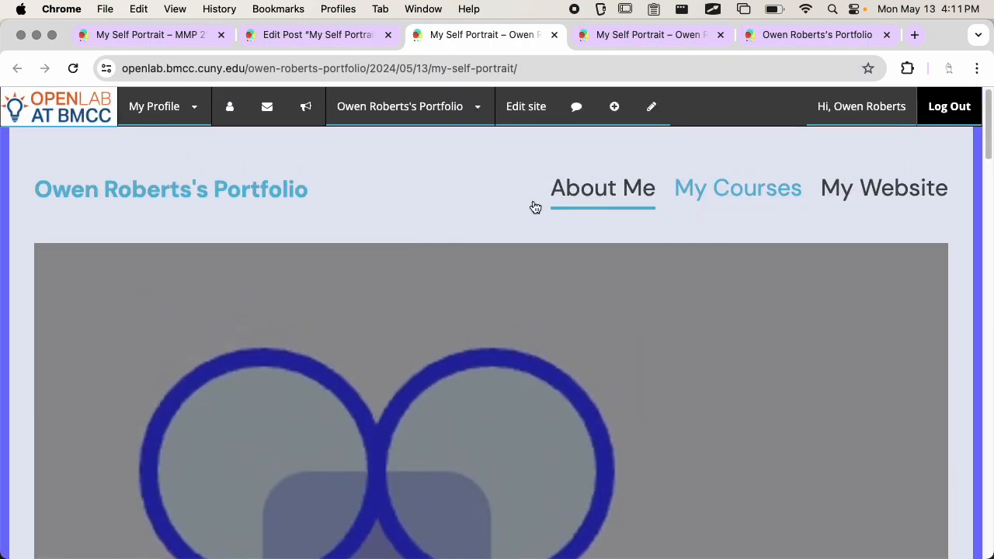
- Go to the portfolio's home page and check its grid for the My Self Portrait entry
left_click(262, 194)
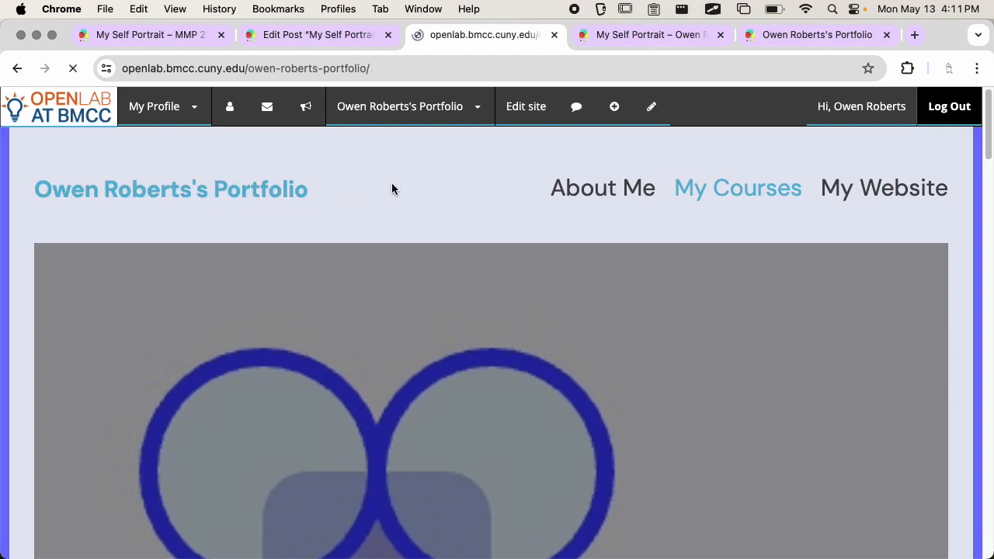
scroll(390, 187, "down", 4)
scroll(321, 241, "up", 1)
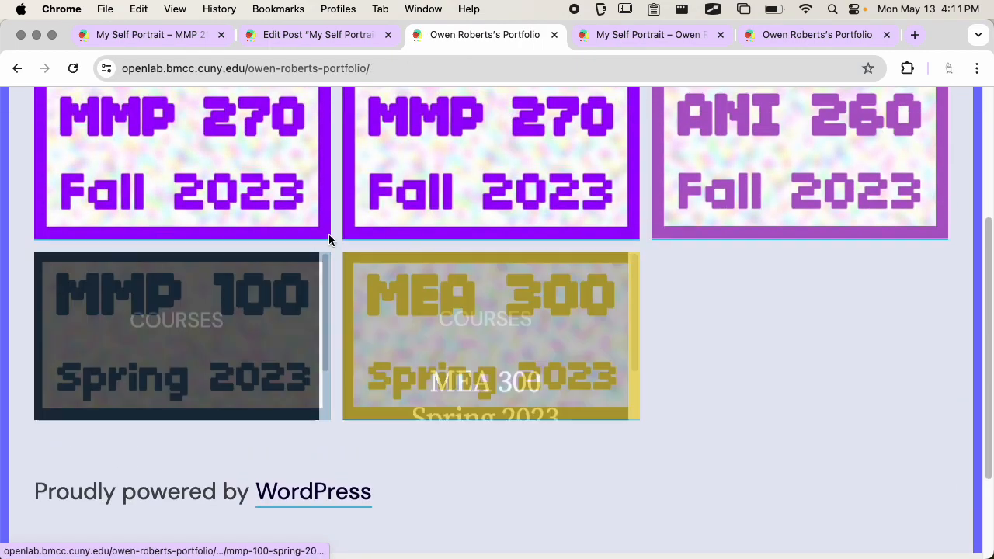
scroll(474, 260, "up", 5)
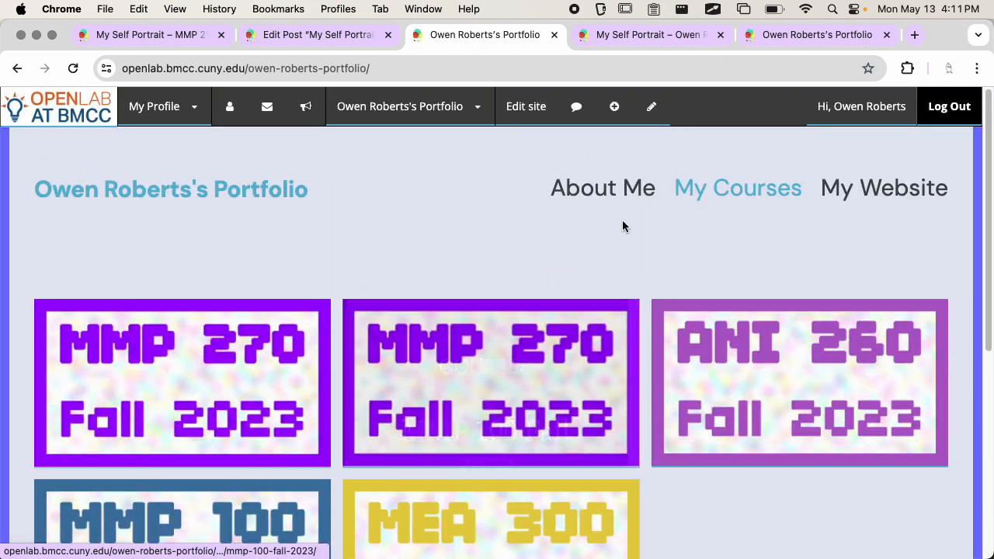
- Open the Portfolio Home page for editing and examine which taxonomies its Visual Portfolio block uses
left_click(651, 106)
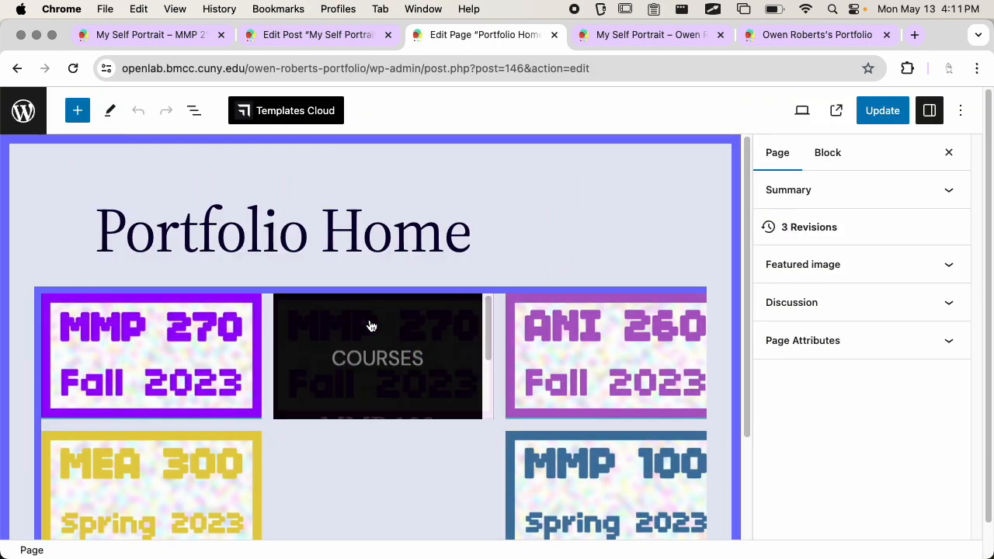
scroll(536, 291, "down", 3)
left_click(536, 292)
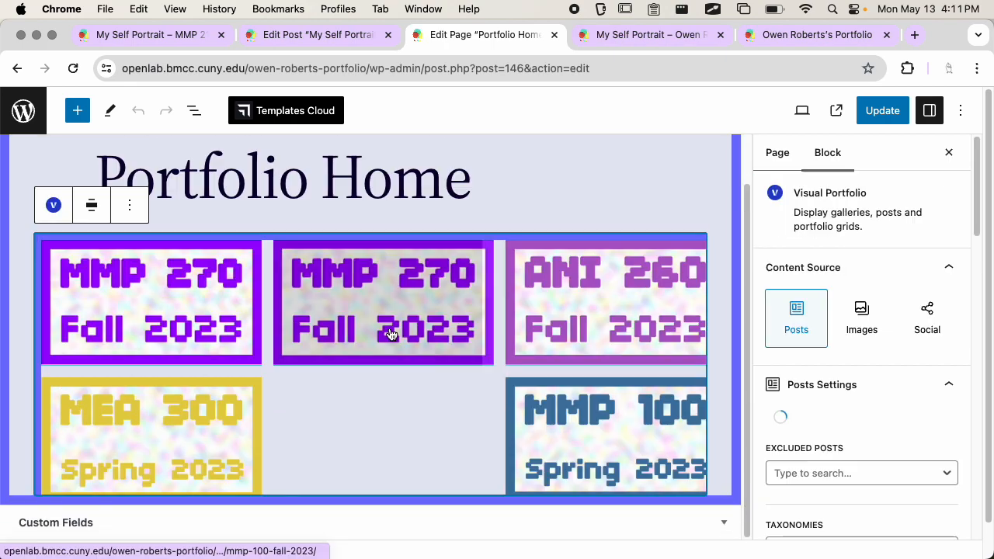
scroll(862, 375, "down", 2)
scroll(862, 374, "down", 5)
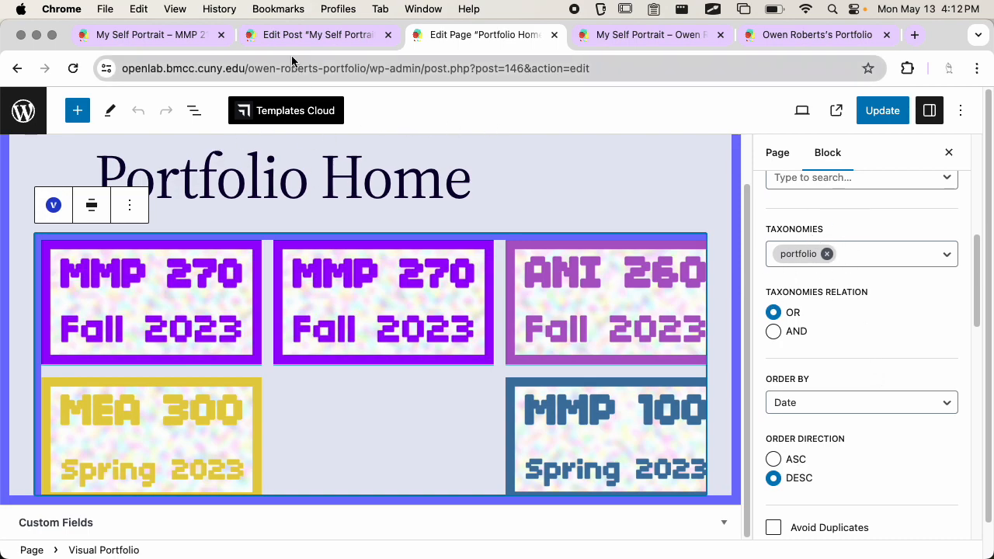
- Return to the My Self Portrait post, assign it the portfolio category, and update the post
left_click(315, 35)
left_click(954, 167)
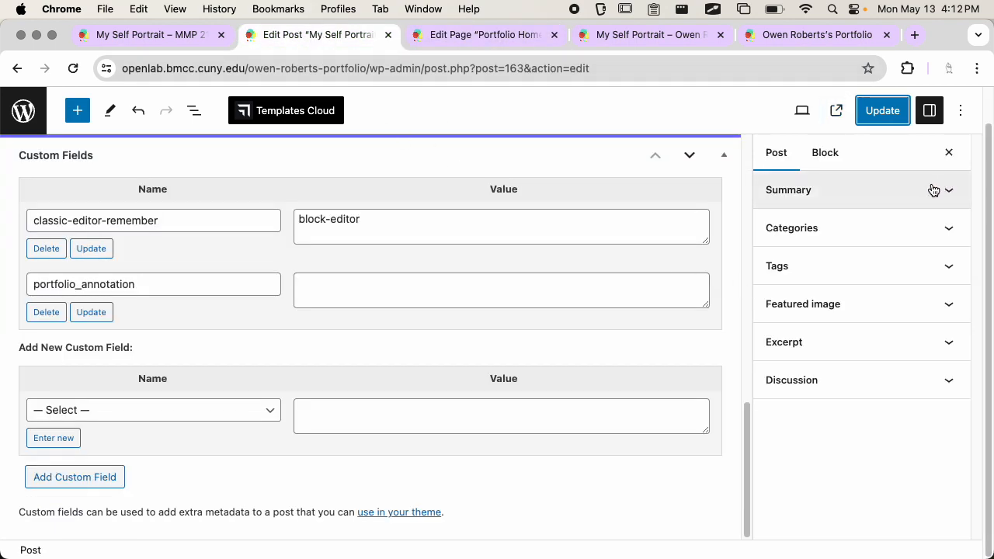
left_click(834, 233)
left_click(815, 347)
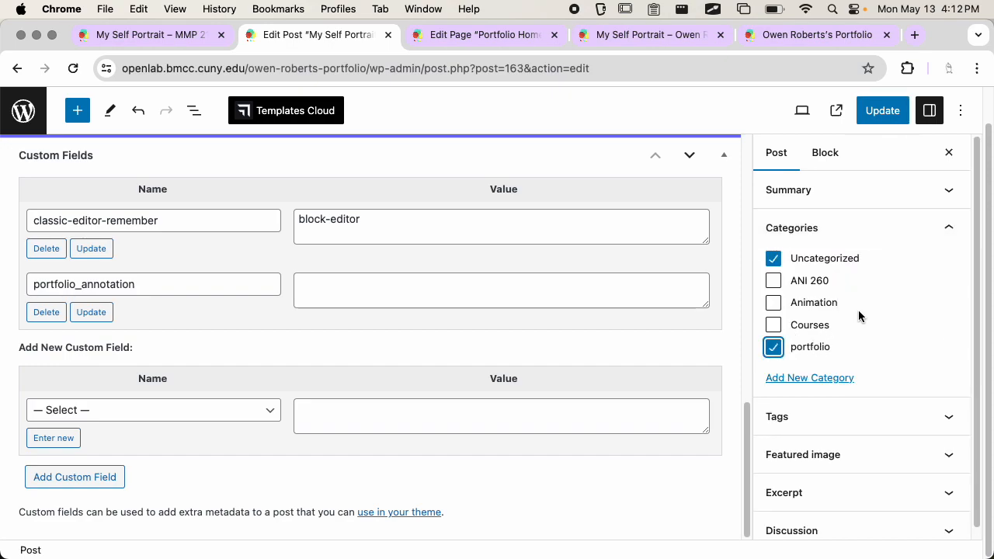
left_click(886, 111)
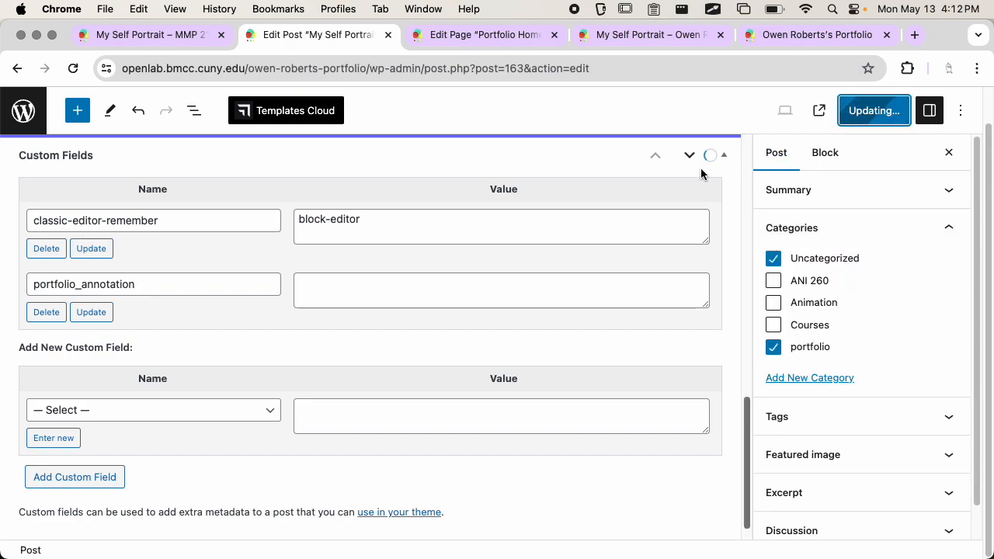
- Reload the portfolio's home page and check the My Self Portrait entry in the grid
left_click(608, 35)
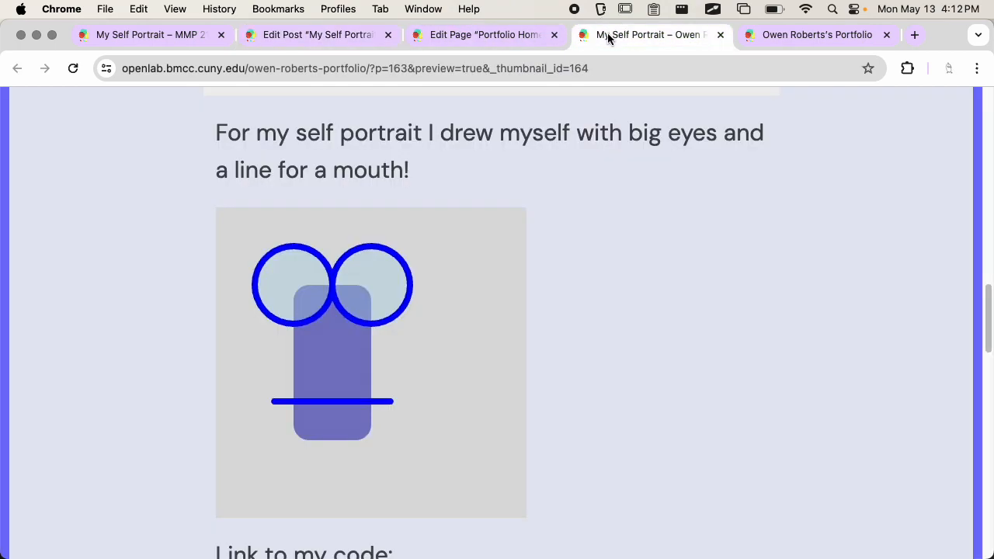
left_click(777, 34)
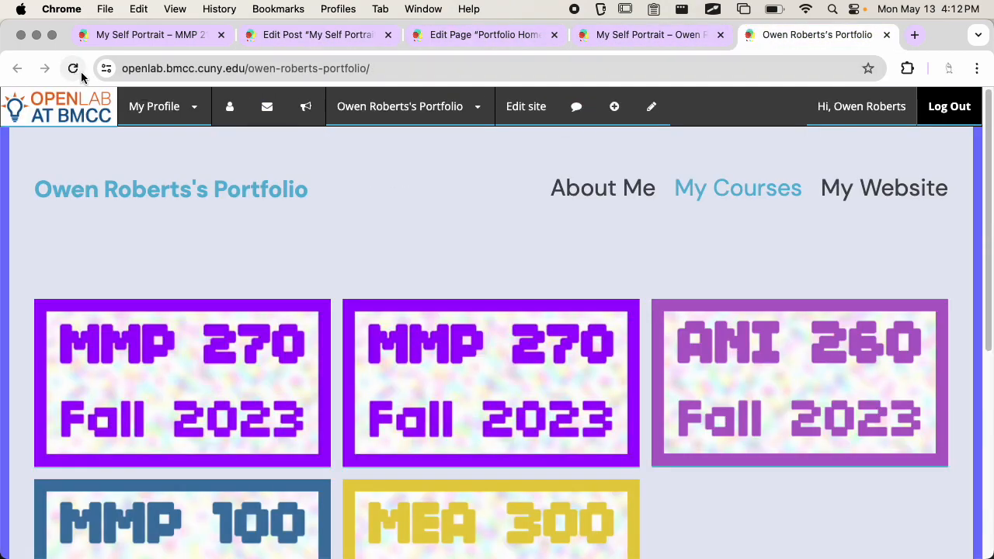
scroll(207, 222, "down", 5)
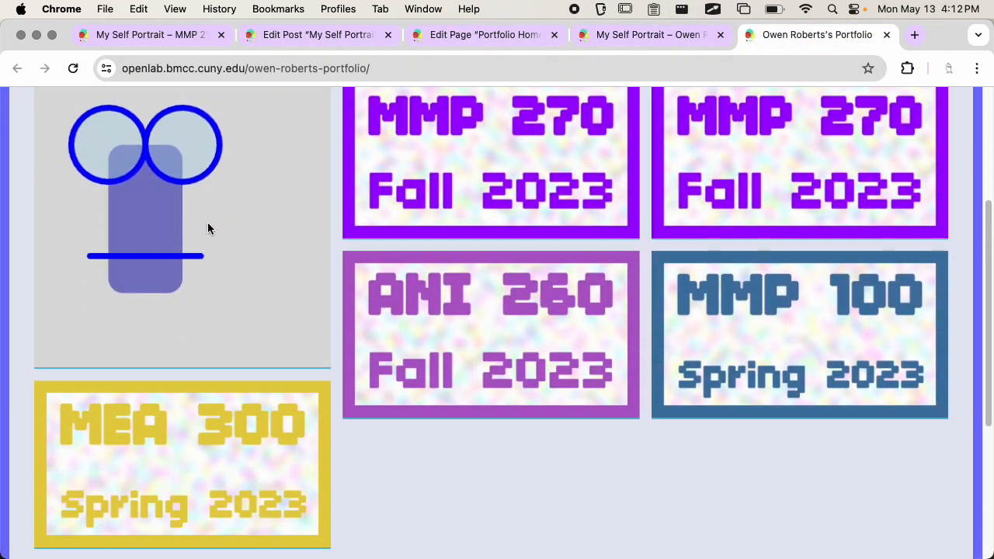
scroll(277, 225, "up", 1)
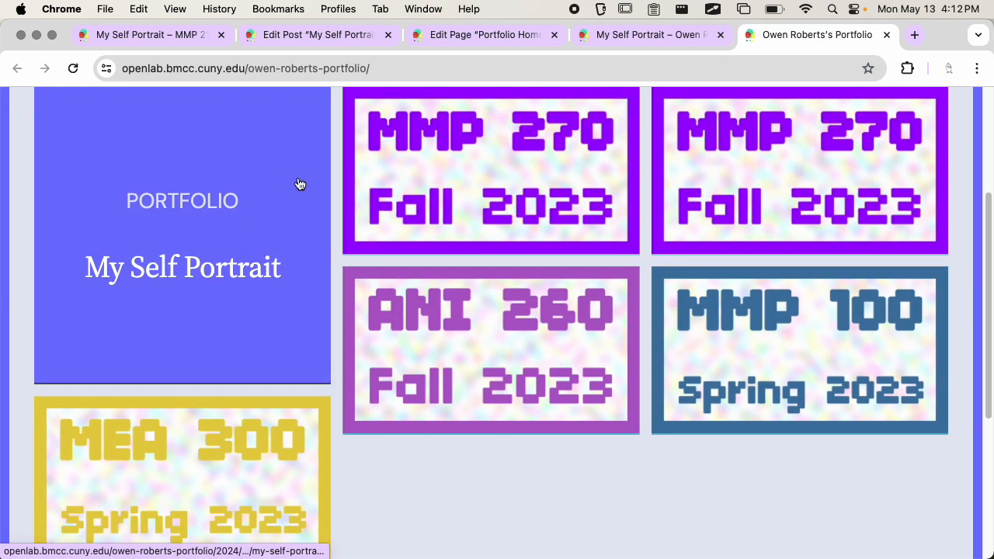
scroll(498, 449, "up", 1)
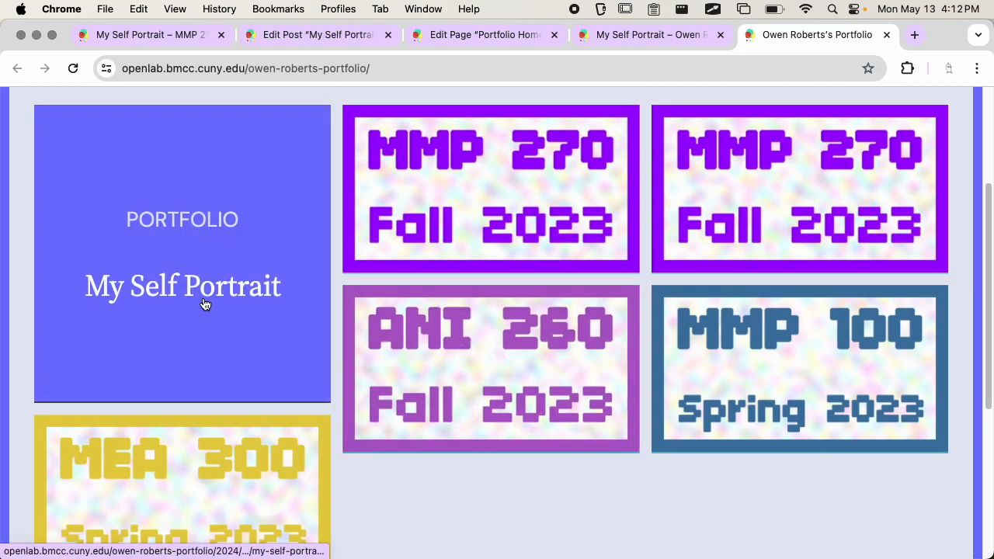
scroll(256, 243, "up", 5)
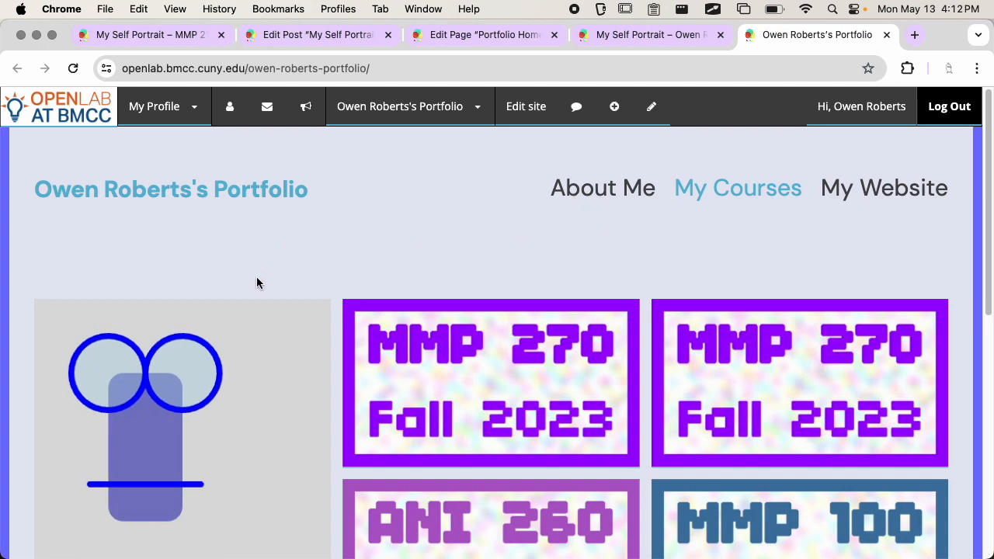
scroll(418, 222, "down", 1)
scroll(446, 207, "up", 1)
- Copy the portfolio's home page address and open it in a new incognito window
left_click(338, 68)
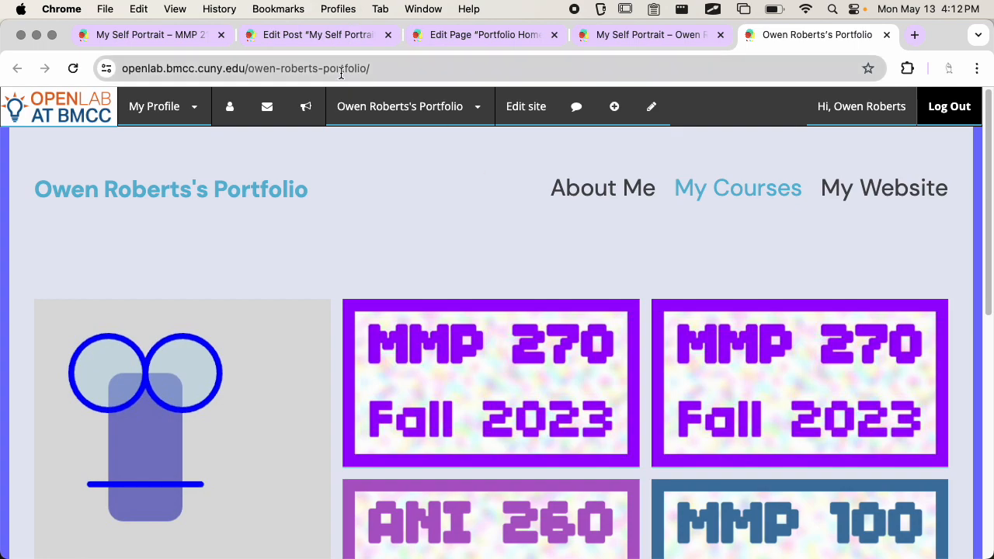
triple_click(423, 66)
key("super+c")
key("super+n")
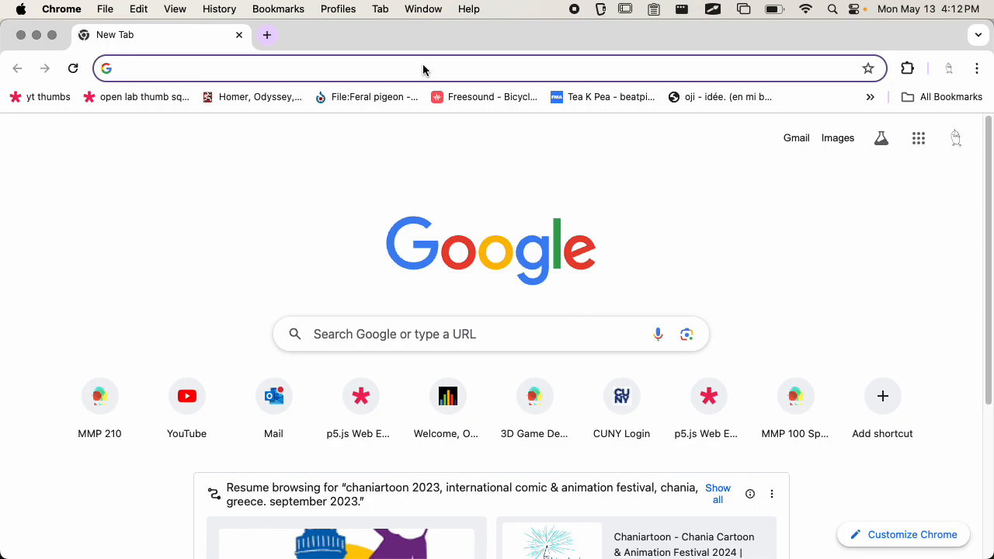
key("super+w")
key("super+shift+n")
key("super+v")
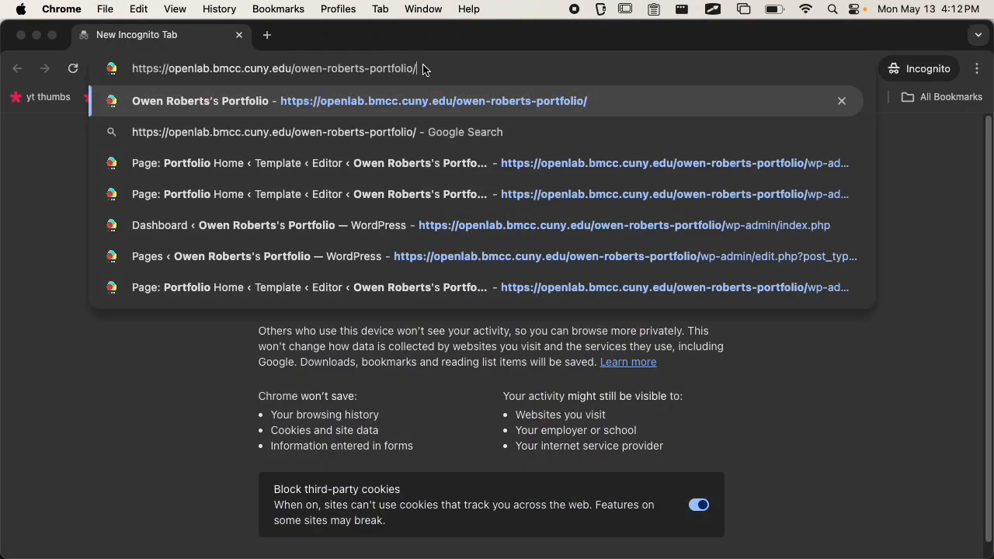
key("Return")
- Look over the portfolio's grid as a logged-out visitor, then close the incognito window
scroll(413, 358, "down", 1)
scroll(353, 251, "down", 10)
scroll(413, 399, "up", 10)
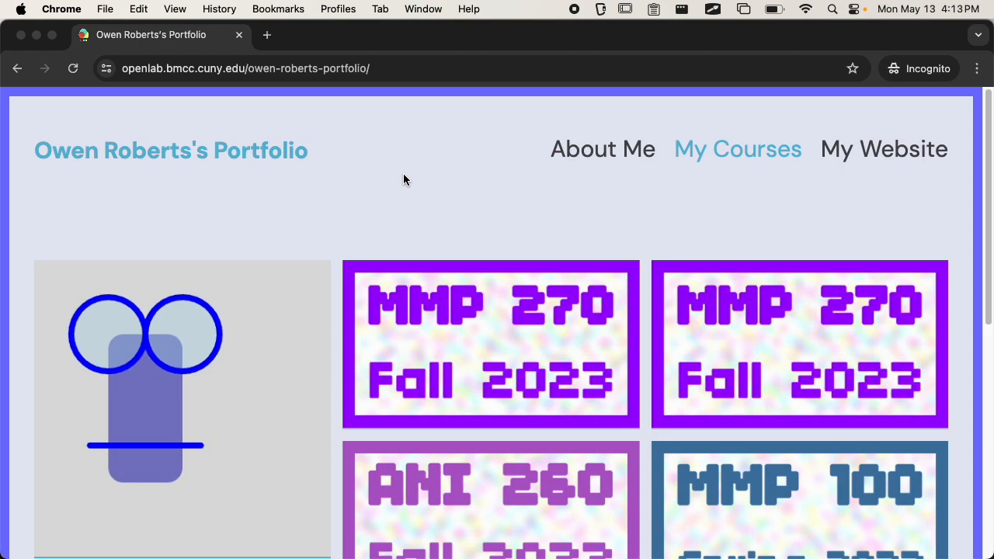
scroll(300, 196, "down", 5)
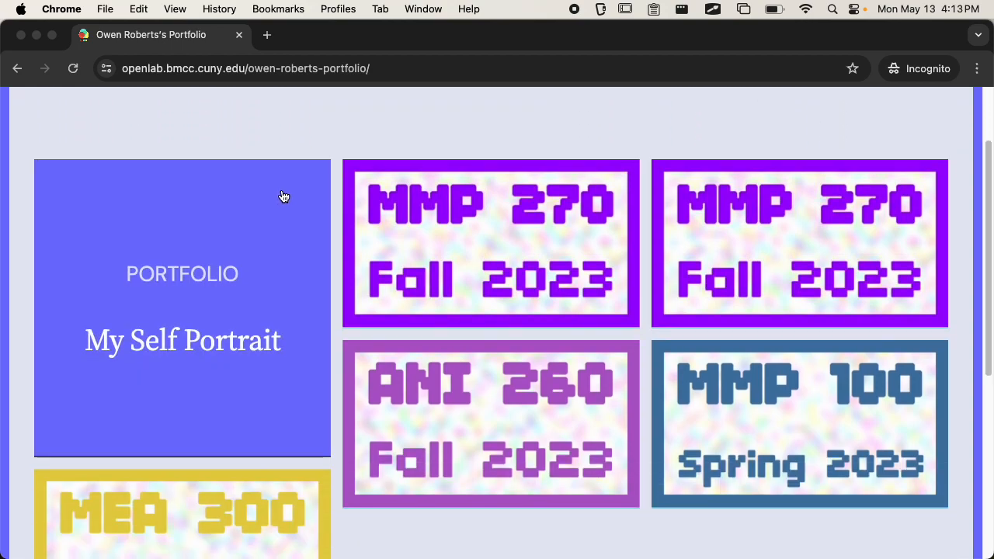
scroll(353, 315, "up", 6)
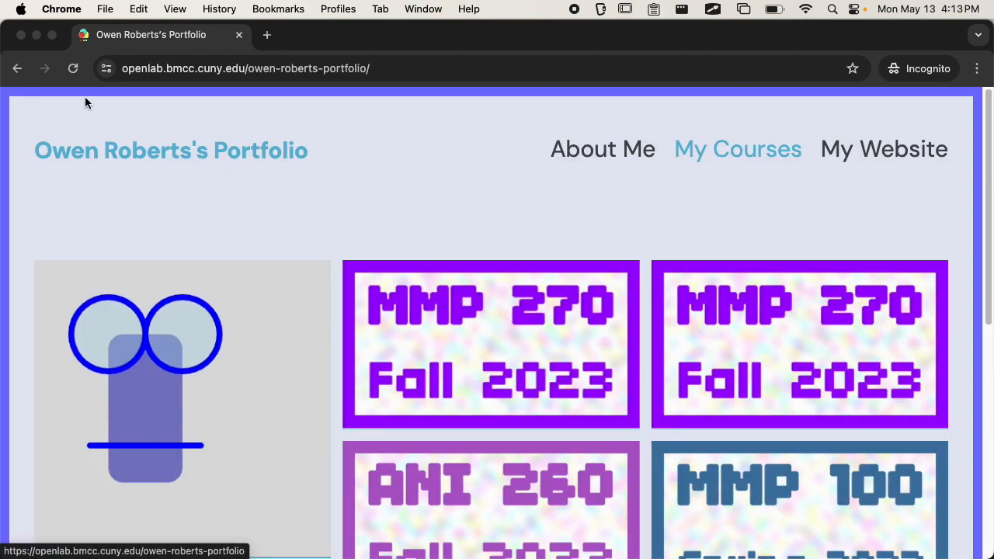
left_click(21, 35)
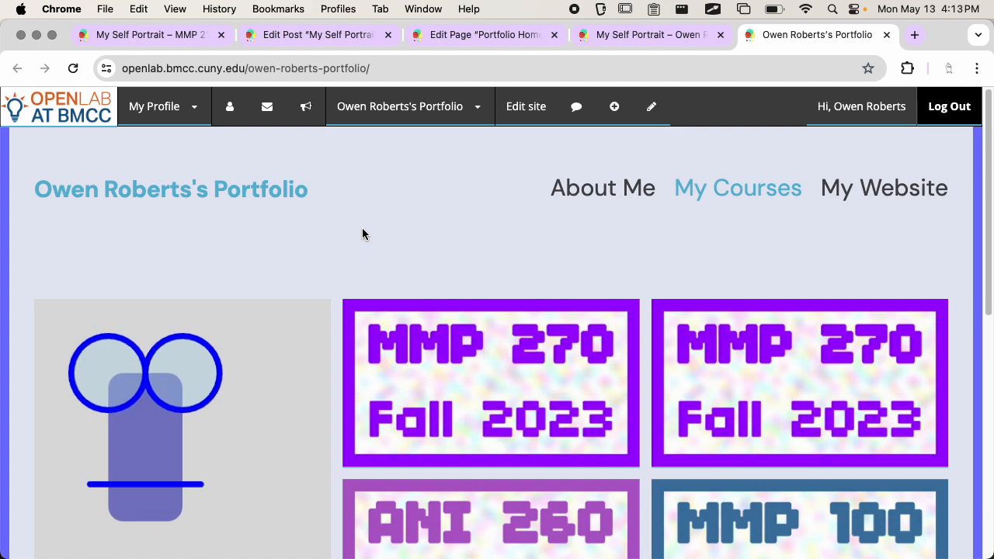